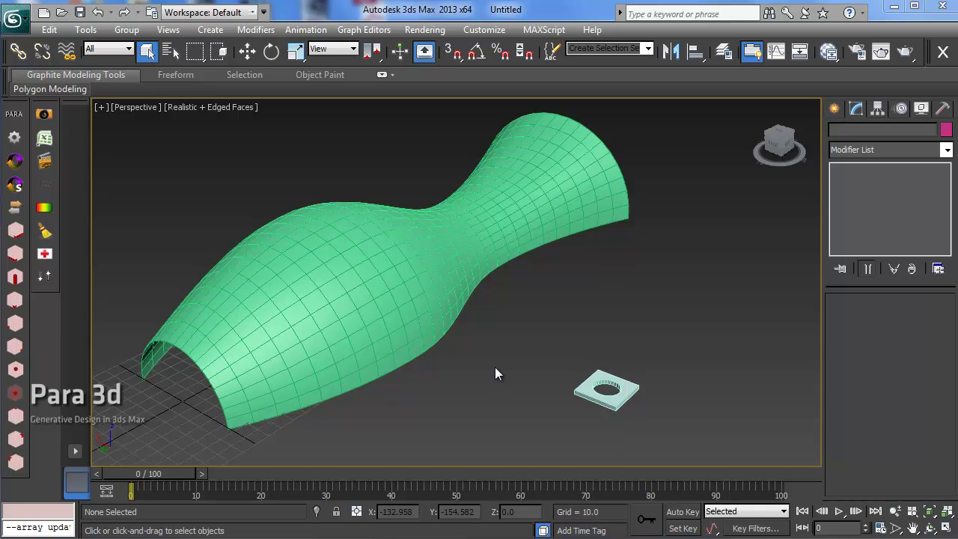
Select the green surface and step through its Editable Spline, CrossSection and Surface levels.
{"action": "left_click", "coordinate": [414, 294]}
{"action": "left_click", "coordinate": [872, 206]}
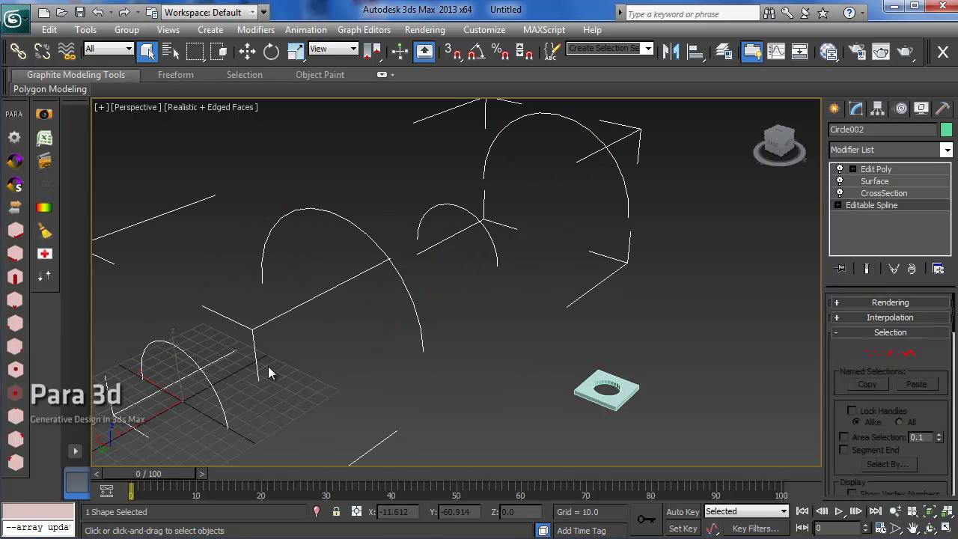
{"action": "left_click", "coordinate": [868, 194]}
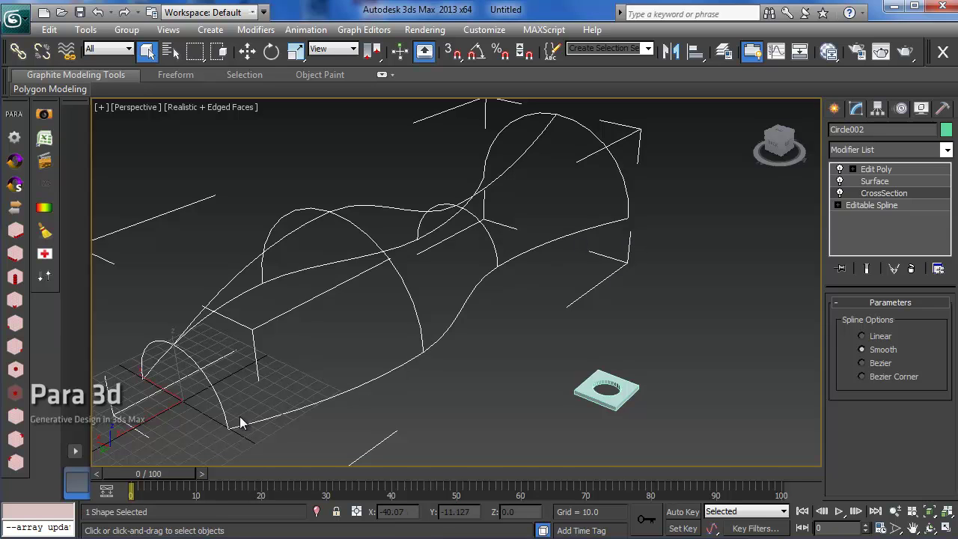
{"action": "left_click", "coordinate": [901, 181]}
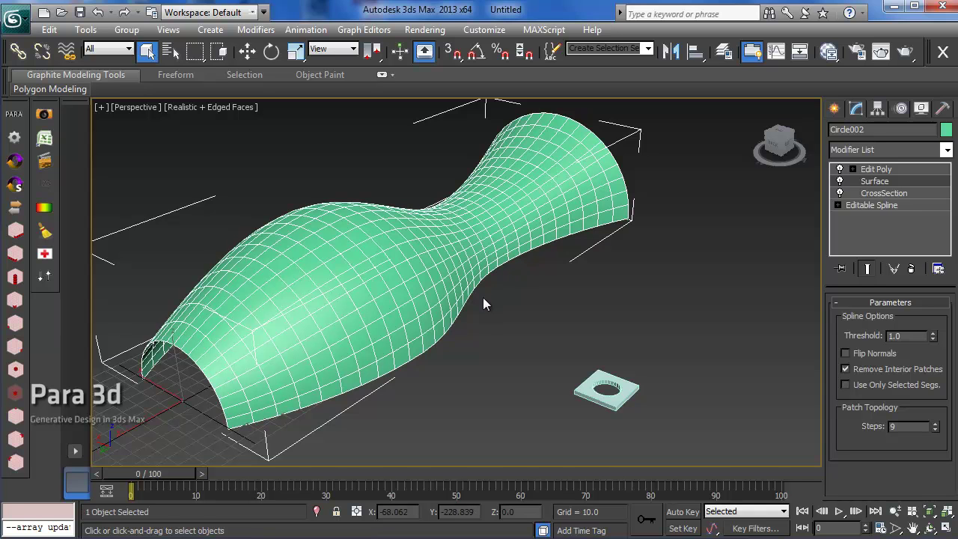
{"action": "left_click", "coordinate": [880, 194]}
{"action": "left_click", "coordinate": [875, 182]}
Try Surface patch steps of 8, return them to 9, and select Edit Poly.
{"action": "left_click_drag", "start_coordinate": [908, 428], "coordinate": [874, 429]}
{"action": "left_click", "coordinate": [935, 429]}
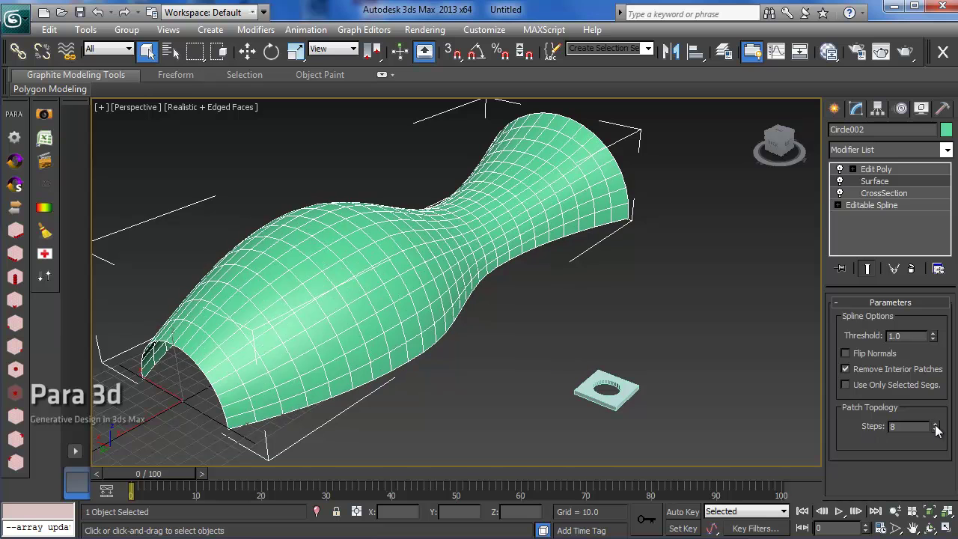
{"action": "left_click", "coordinate": [935, 430]}
{"action": "left_click", "coordinate": [935, 424]}
{"action": "left_click", "coordinate": [936, 423]}
{"action": "left_click", "coordinate": [874, 170]}
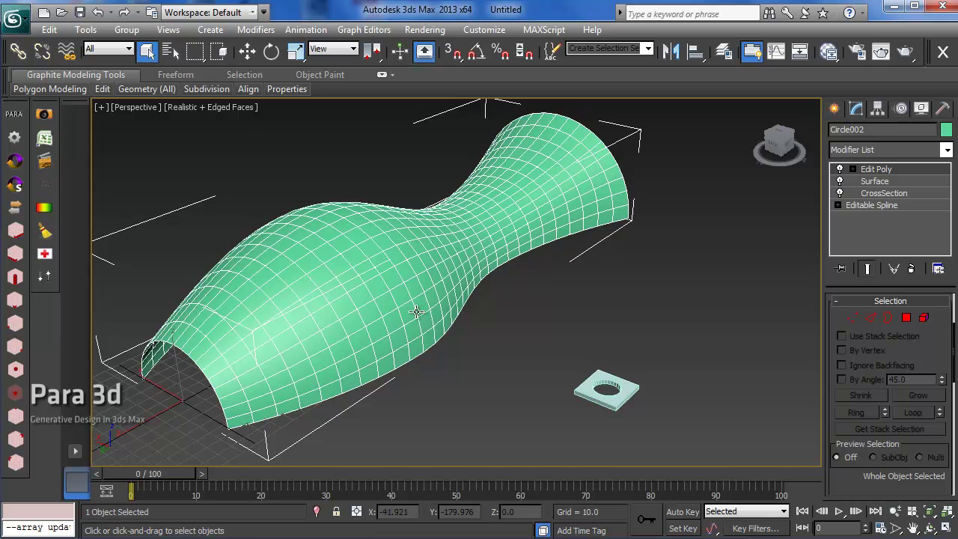
Check Circle003's stack: circle radius 9.137, Edit Spline, Extrude 3.0 and FFD 2x2x2.
{"action": "left_click", "coordinate": [582, 391]}
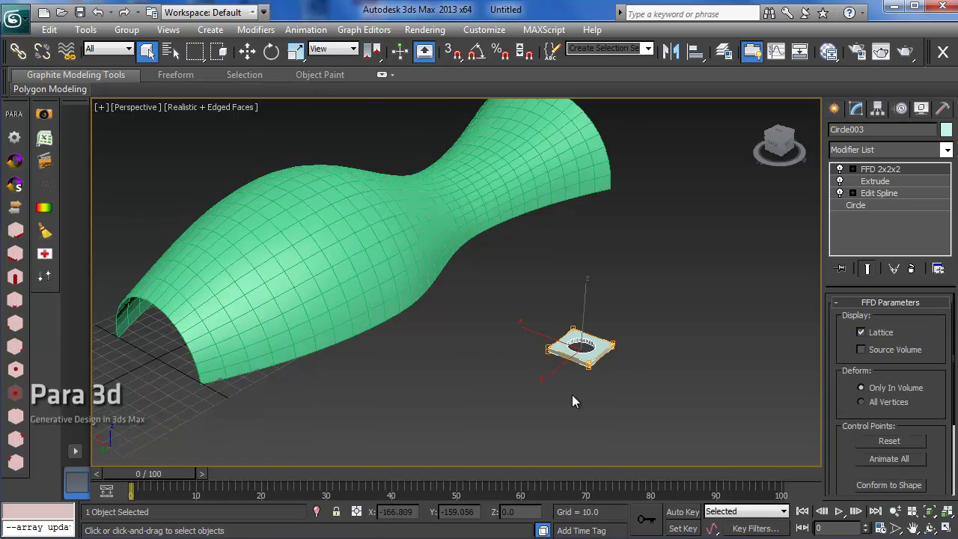
{"action": "scroll", "coordinate": [592, 404], "scroll_direction": "up", "scroll_amount": 5}
{"action": "middle_click_drag", "start_coordinate": [604, 410], "coordinate": [536, 385]}
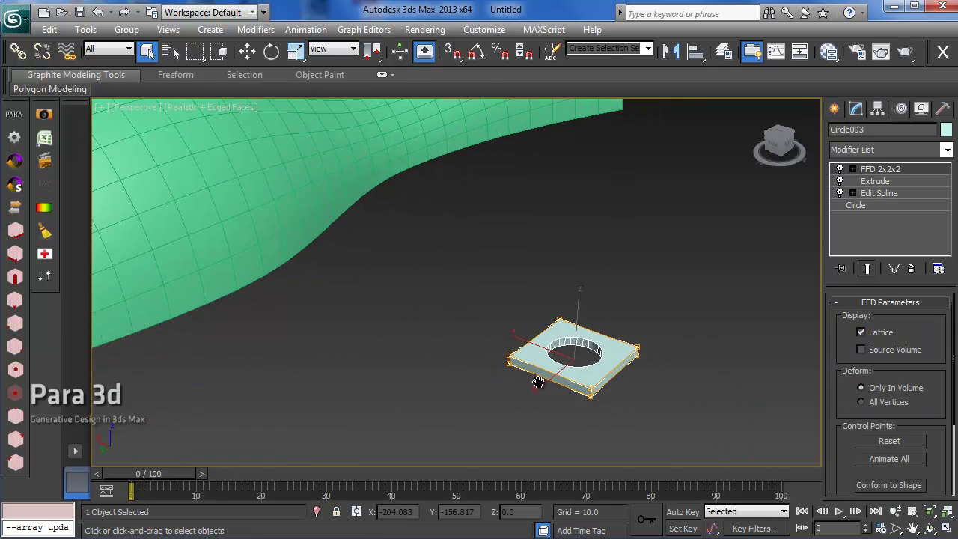
{"action": "left_click", "coordinate": [866, 206]}
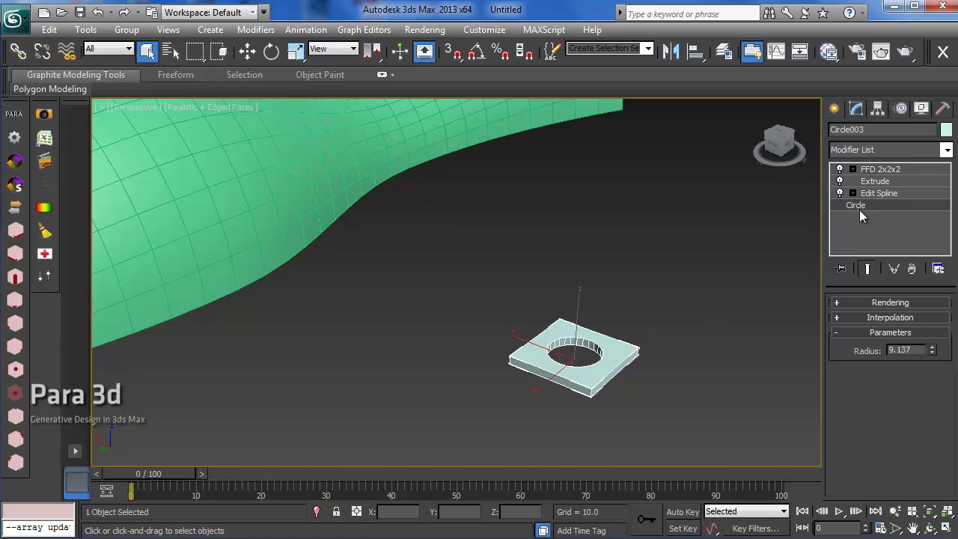
{"action": "left_click", "coordinate": [874, 194]}
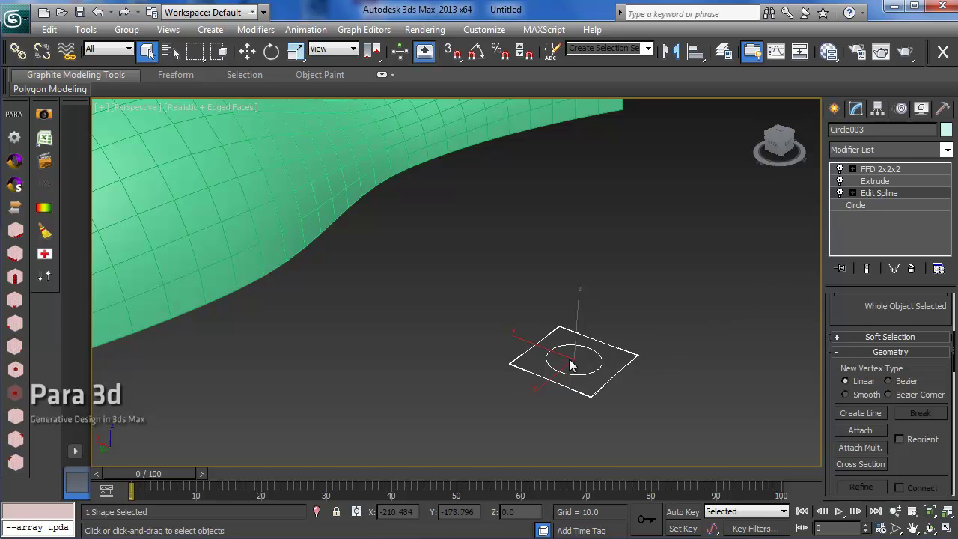
{"action": "left_click", "coordinate": [865, 204]}
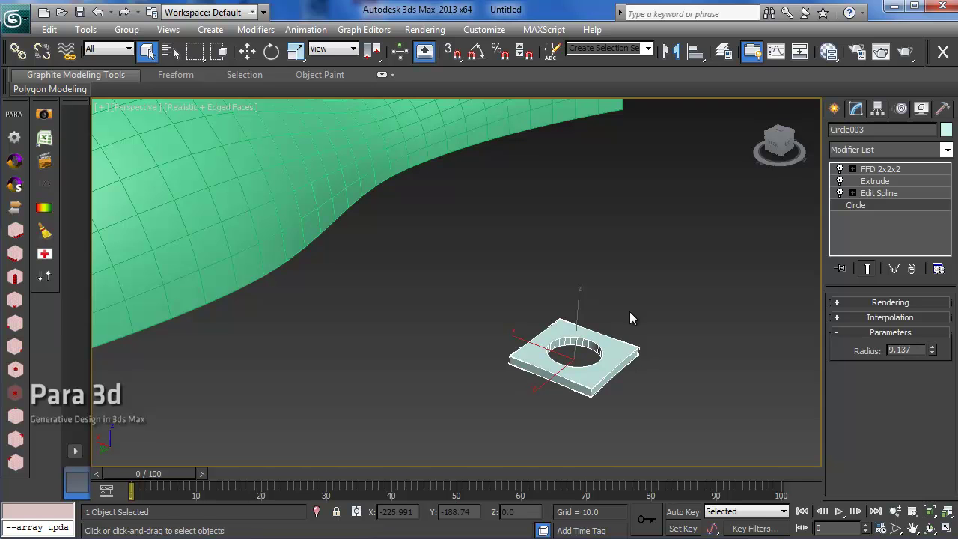
{"action": "left_click", "coordinate": [876, 182]}
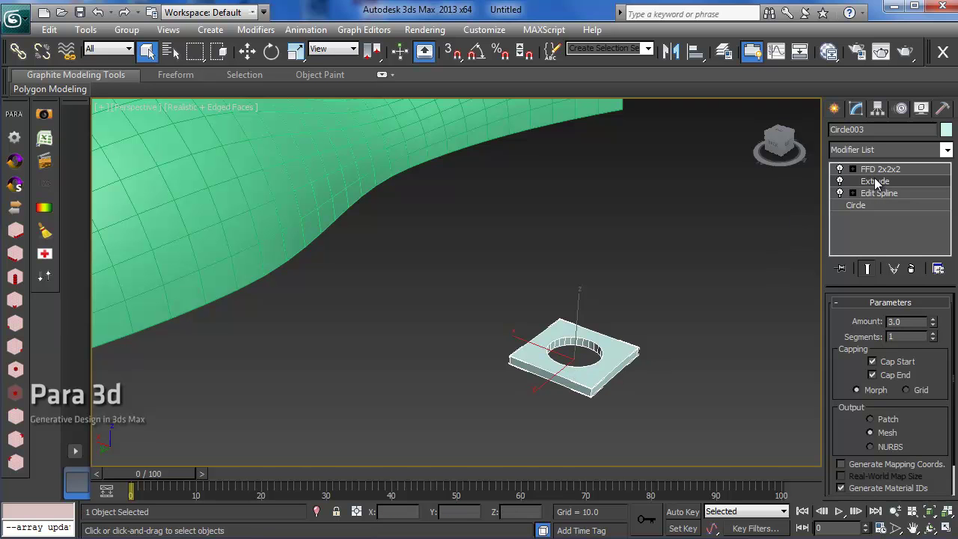
{"action": "left_click", "coordinate": [879, 170]}
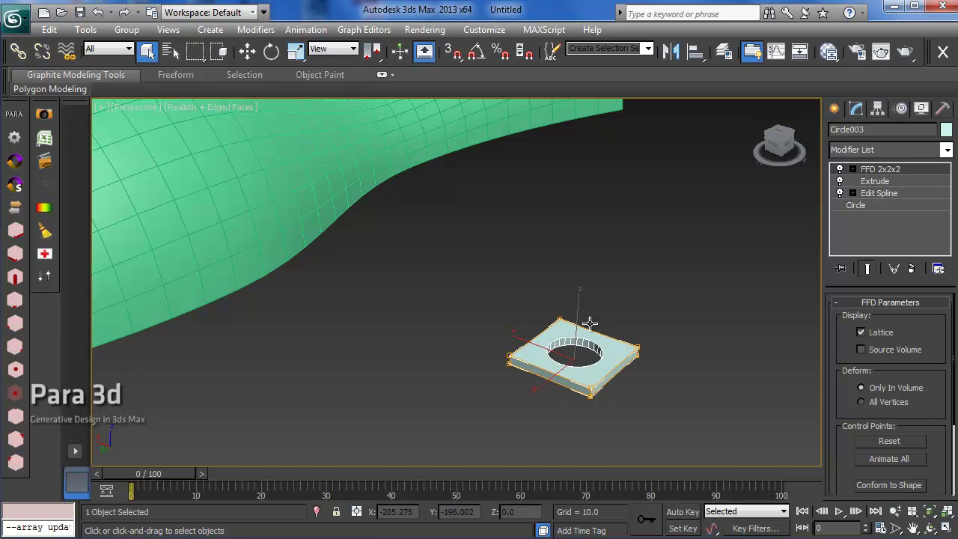
Orbit and pan to frame the whole green surface together with the tile.
{"action": "middle_click_drag", "start_coordinate": [445, 259], "coordinate": [618, 333], "text": "alt"}
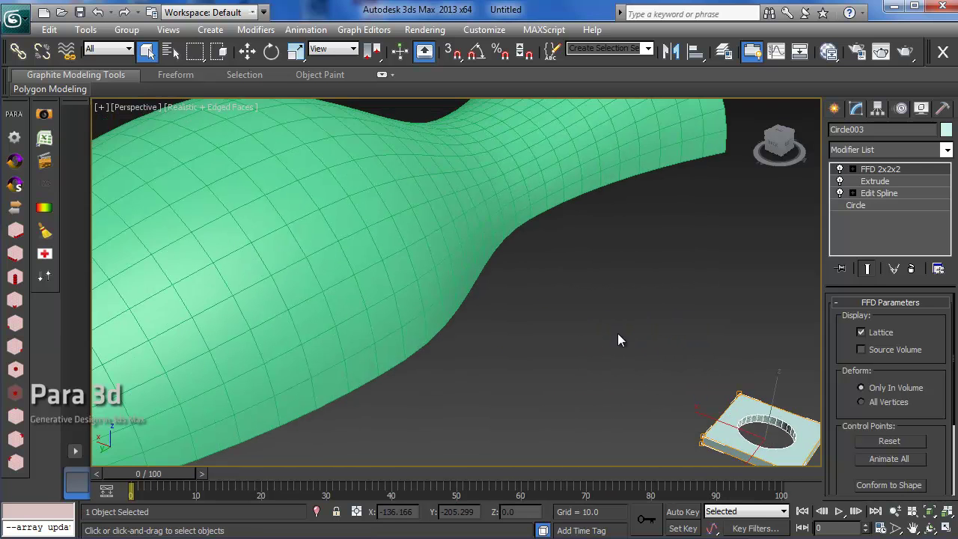
{"action": "scroll", "coordinate": [617, 334], "scroll_direction": "down", "scroll_amount": 3}
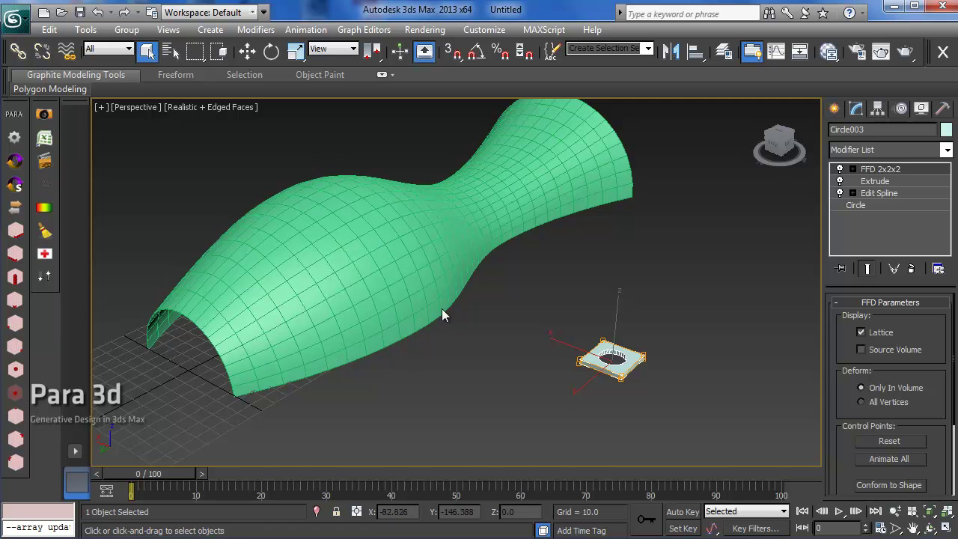
{"action": "middle_click_drag", "start_coordinate": [412, 243], "coordinate": [690, 386]}
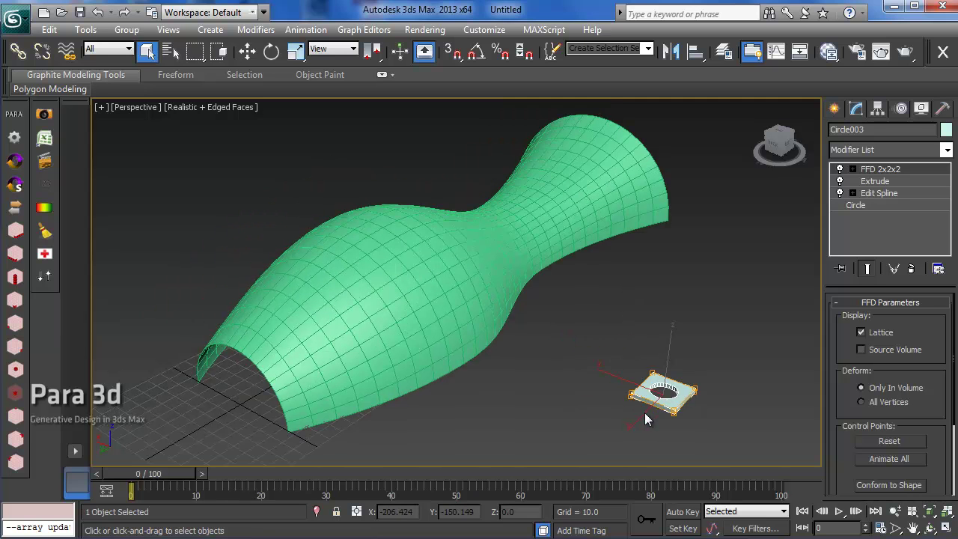
Create a PARA copy array of the holed tile with a count of 10.
{"action": "left_click", "coordinate": [15, 115]}
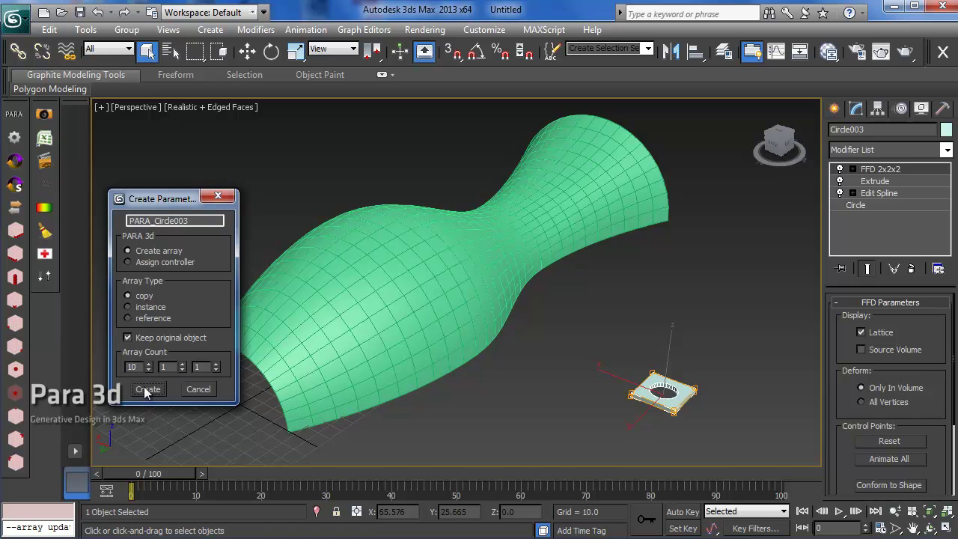
{"action": "left_click", "coordinate": [147, 389]}
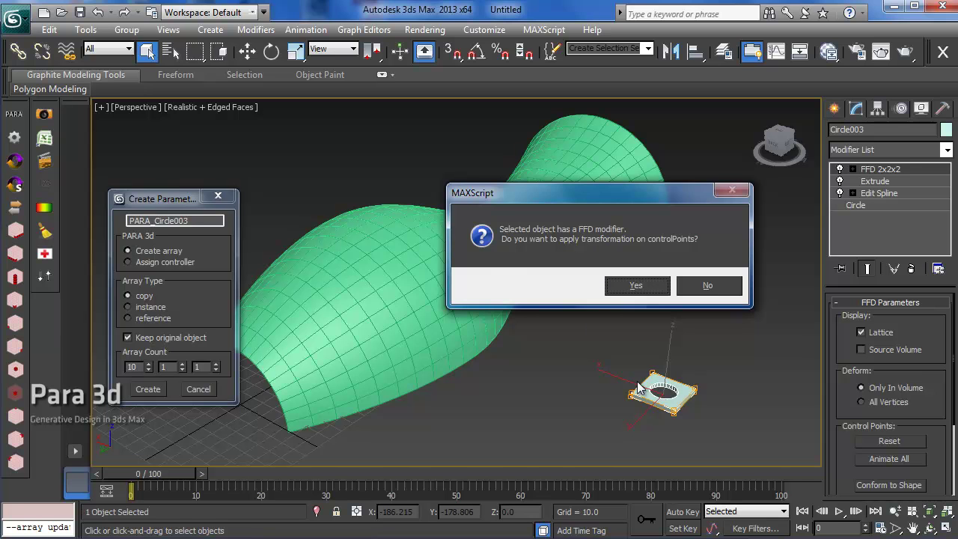
Accept the FFD prompt and give the array's Transform a Surface Controller targeting Circle002.
{"action": "left_click", "coordinate": [635, 287]}
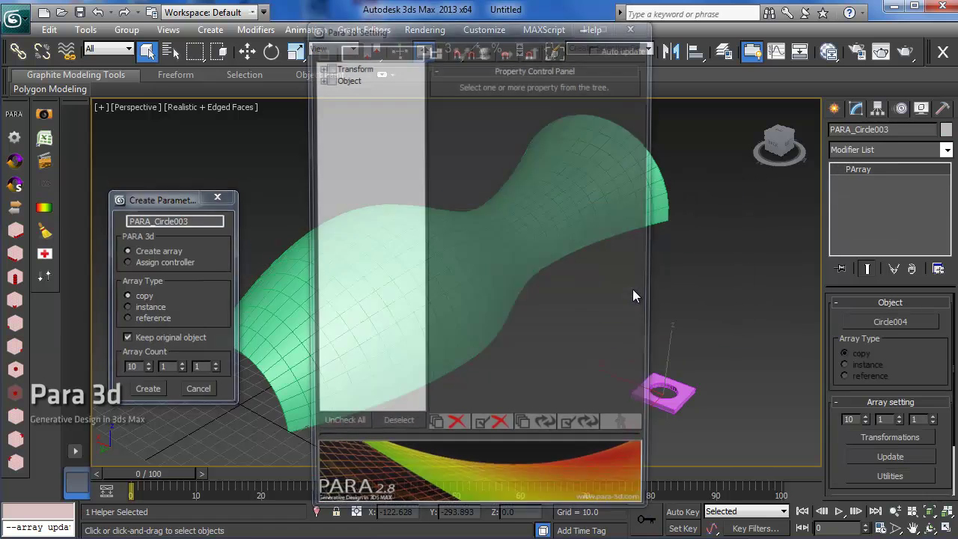
{"action": "left_click_drag", "start_coordinate": [365, 32], "coordinate": [97, 32]}
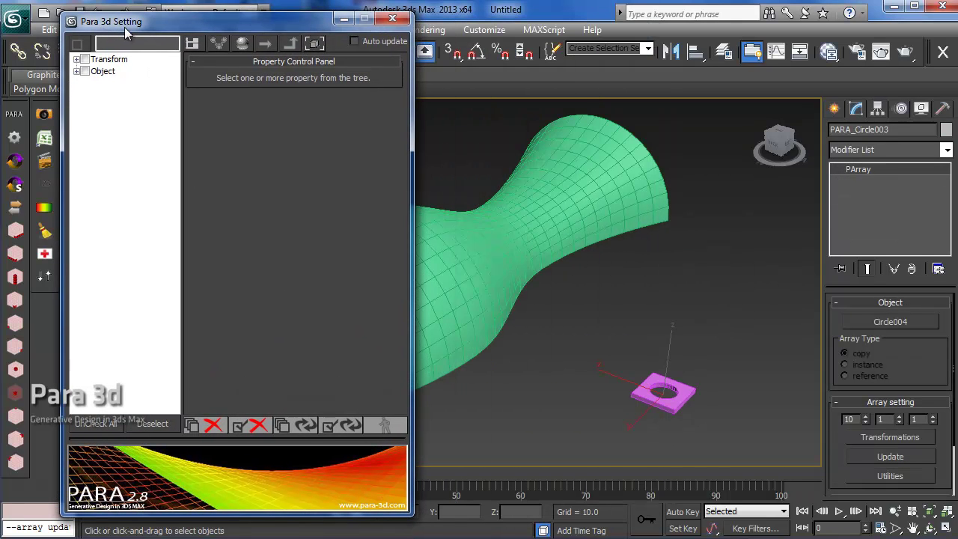
{"action": "scroll", "coordinate": [517, 319], "scroll_direction": "up", "scroll_amount": 3}
{"action": "left_click", "coordinate": [110, 60]}
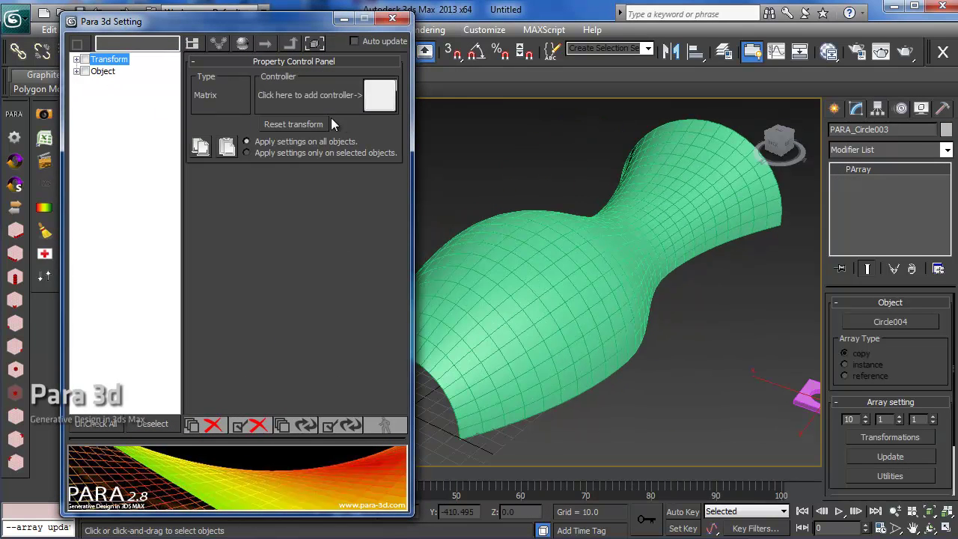
{"action": "left_click", "coordinate": [372, 104]}
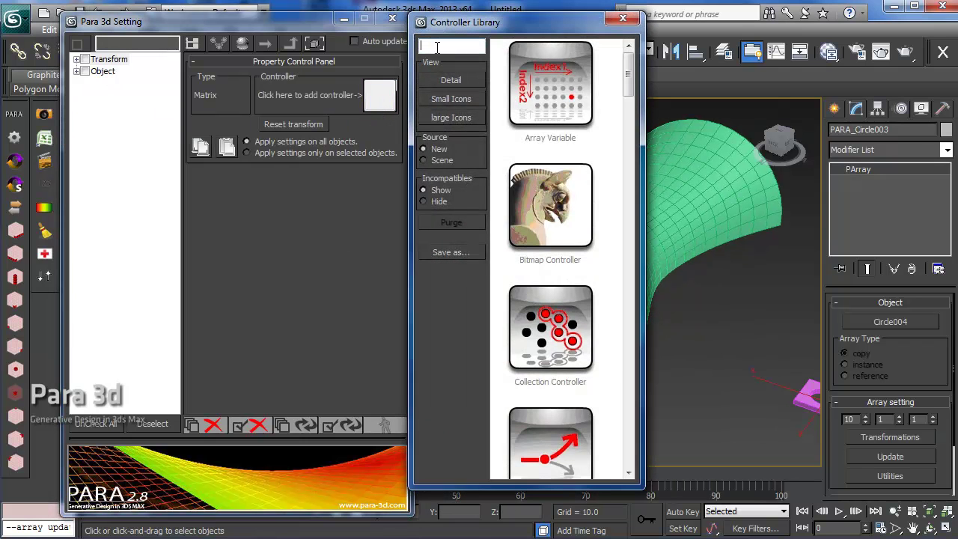
{"action": "type", "text": "su"}
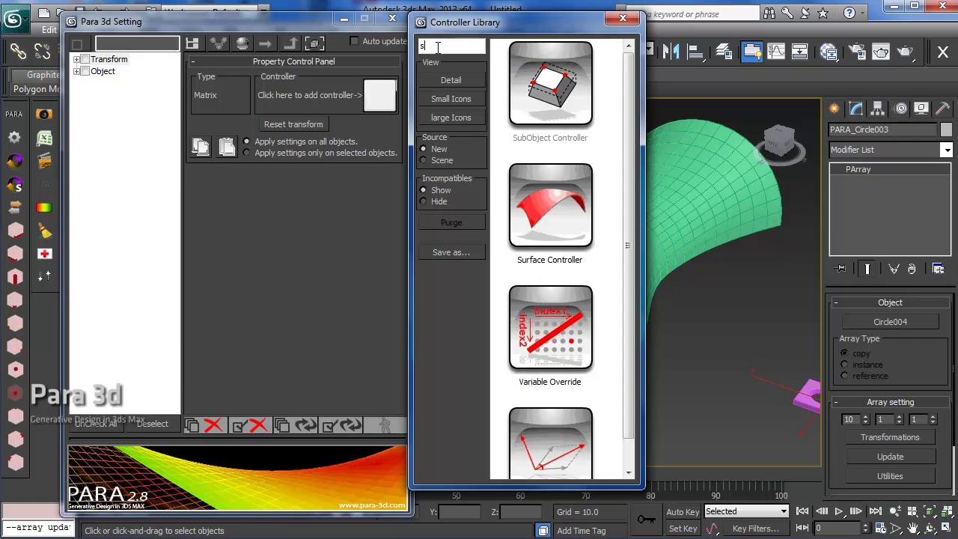
{"action": "left_click_drag", "start_coordinate": [533, 221], "coordinate": [385, 101]}
{"action": "left_click", "coordinate": [305, 179]}
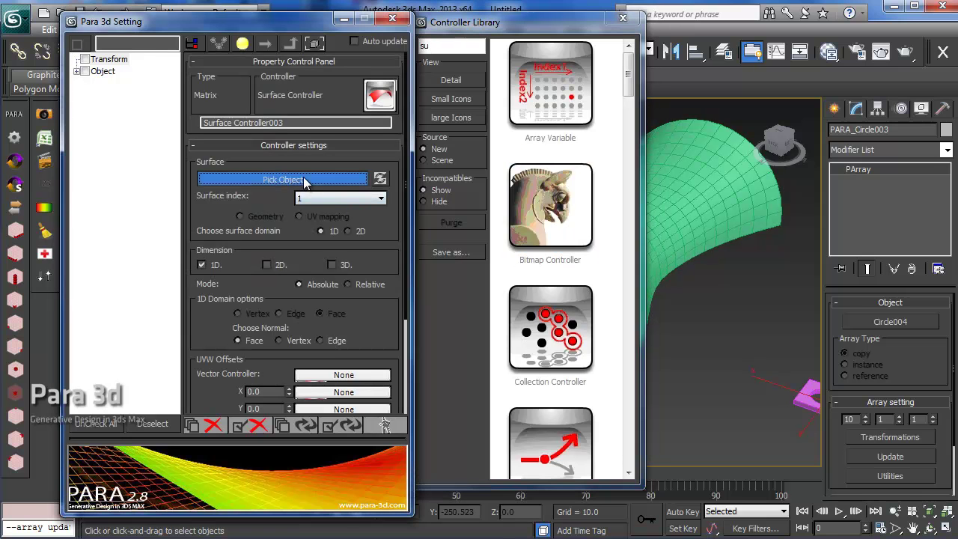
{"action": "left_click", "coordinate": [665, 220]}
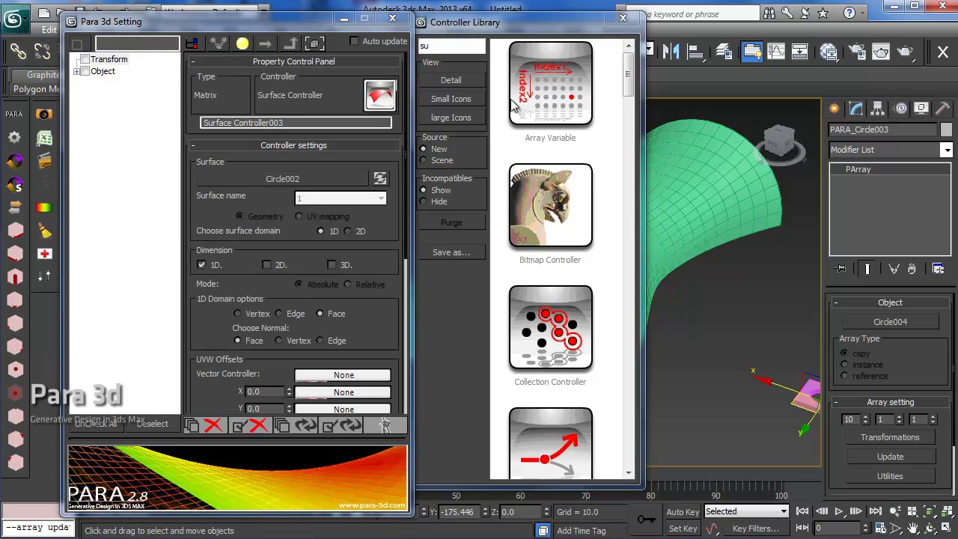
{"action": "left_click_drag", "start_coordinate": [365, 330], "coordinate": [374, 223]}
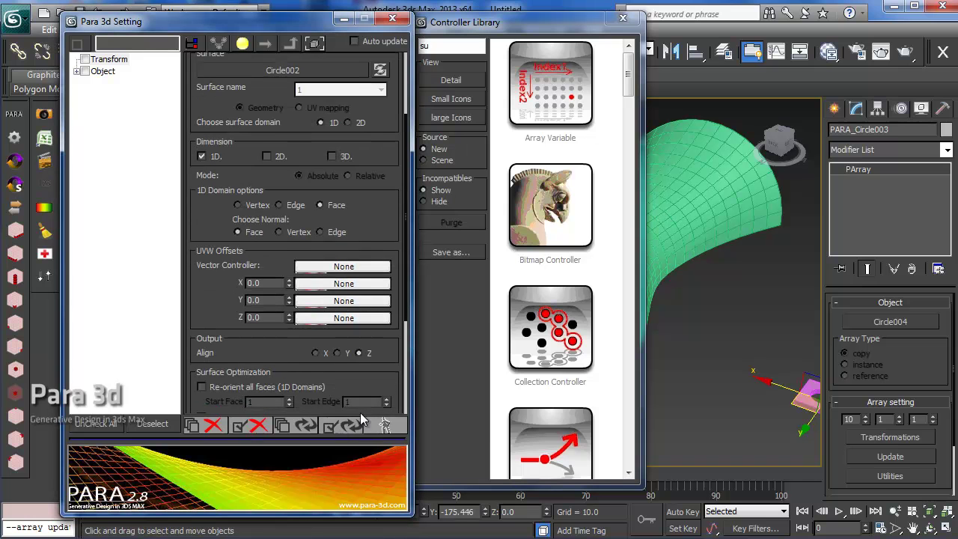
{"action": "left_click", "coordinate": [622, 19]}
Match the array count to the surface's polygons (600) and look over the pink panels.
{"action": "middle_click_drag", "start_coordinate": [591, 270], "coordinate": [610, 199], "text": "alt"}
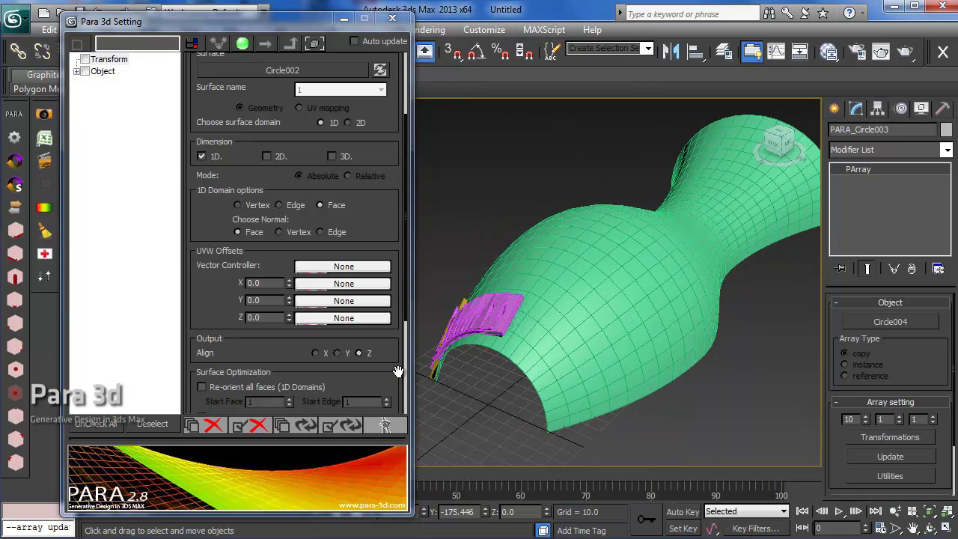
{"action": "left_click_drag", "start_coordinate": [398, 372], "coordinate": [395, 197]}
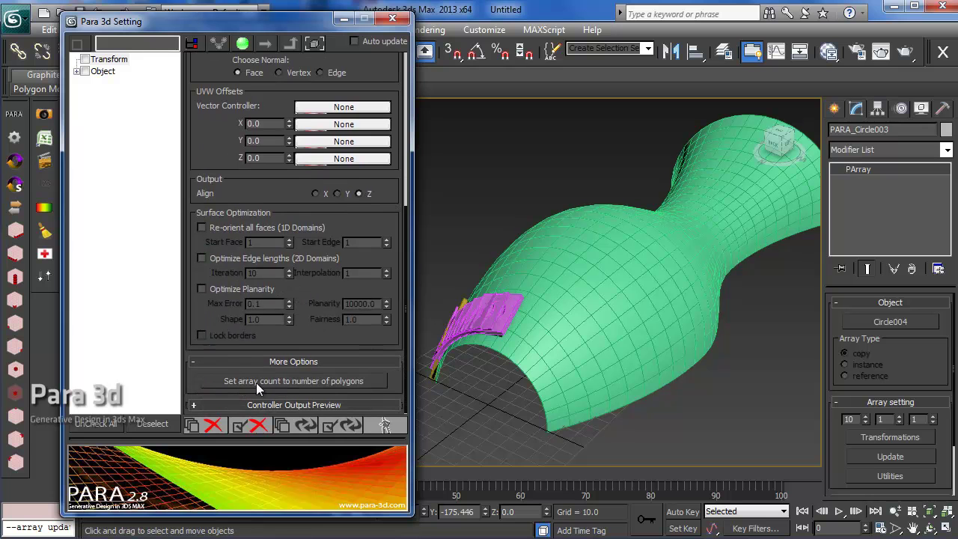
{"action": "left_click", "coordinate": [310, 382]}
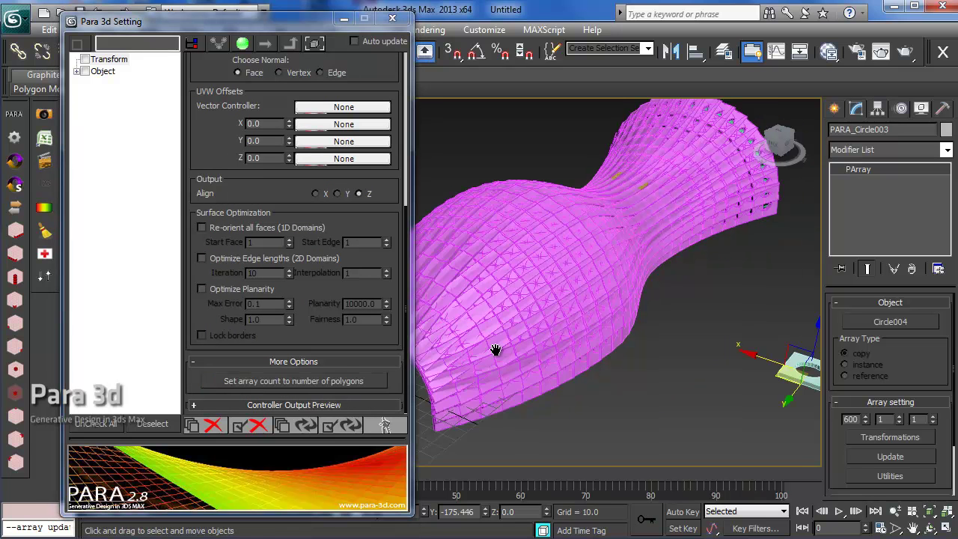
{"action": "middle_click_drag", "start_coordinate": [501, 352], "coordinate": [506, 355]}
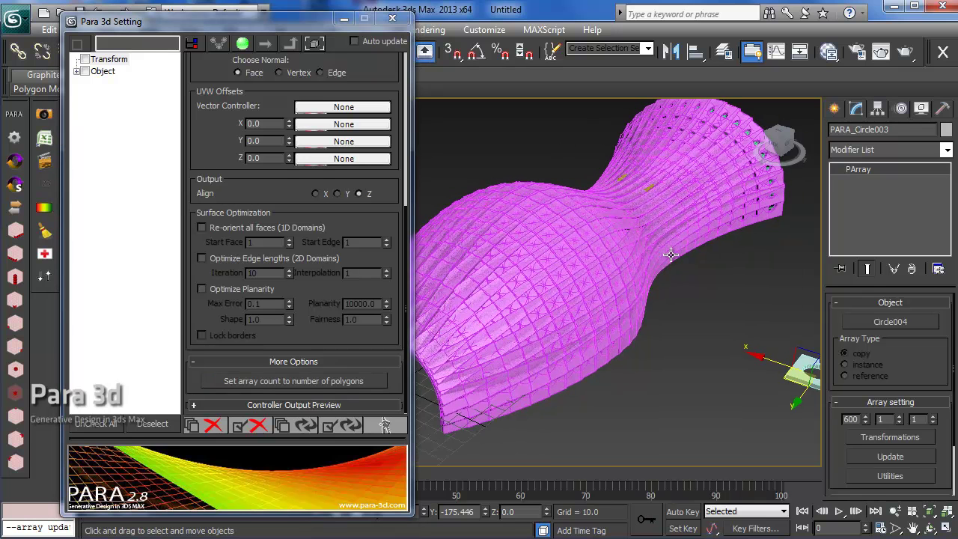
{"action": "left_click_drag", "start_coordinate": [199, 122], "coordinate": [201, 240]}
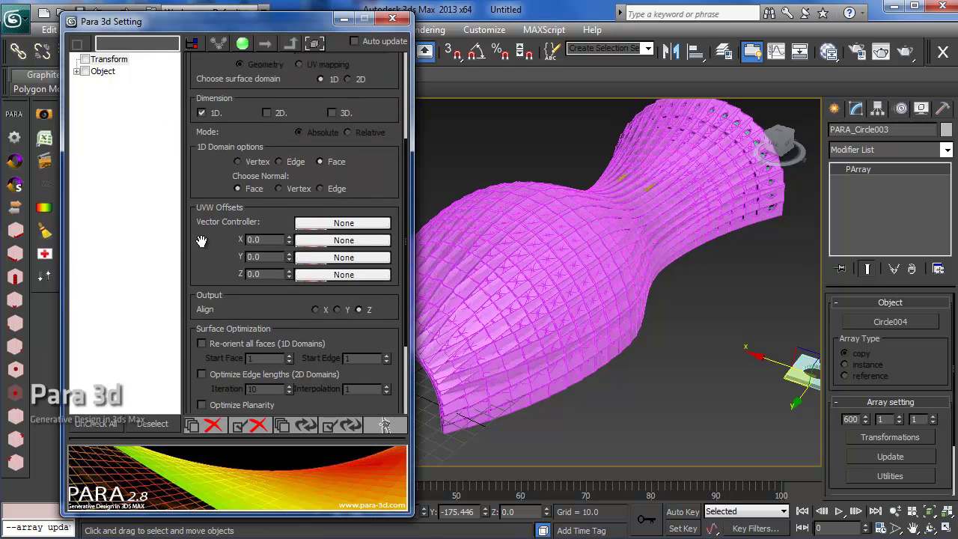
Assign an instanced Surface Controller to all eight FFD 2x2x2 Master control points.
{"action": "left_click", "coordinate": [78, 72]}
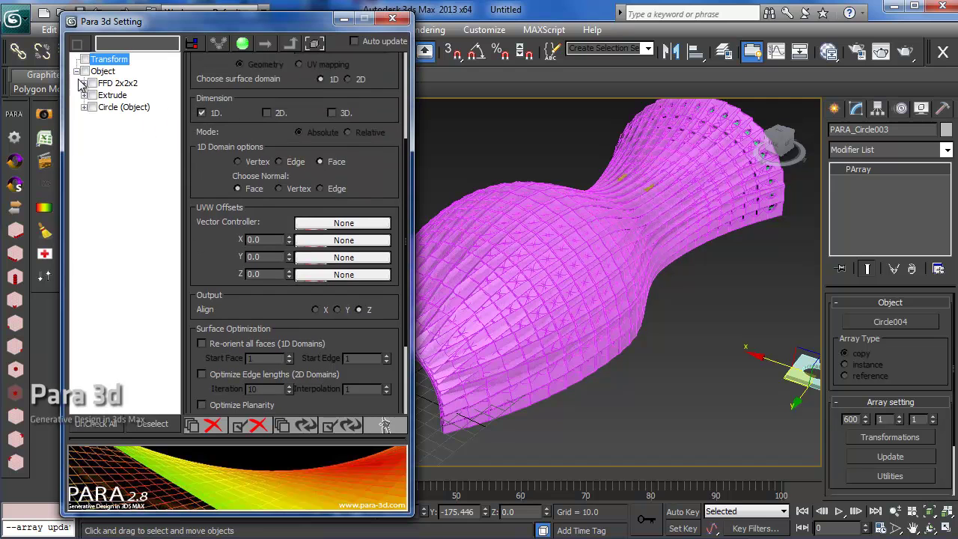
{"action": "left_click", "coordinate": [84, 83]}
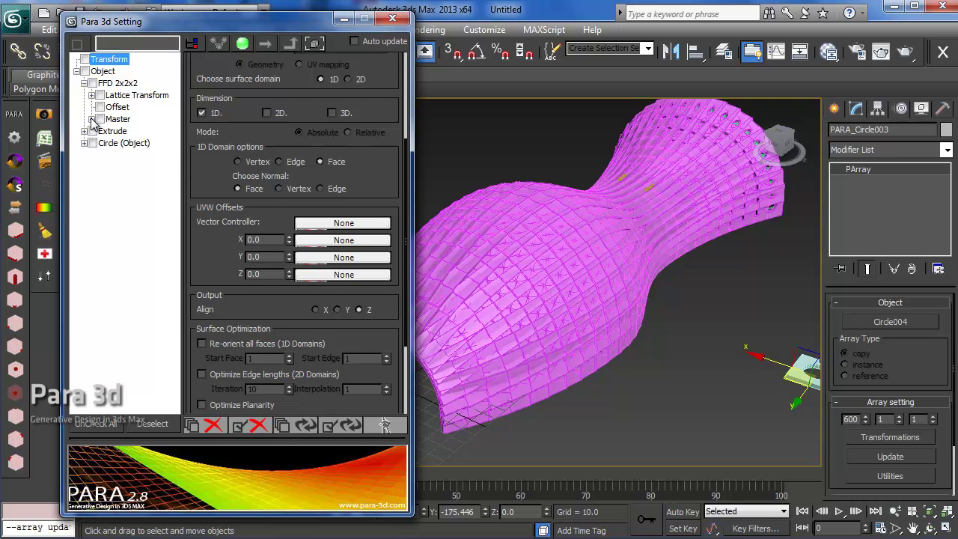
{"action": "left_click", "coordinate": [91, 120]}
{"action": "left_click", "coordinate": [100, 119]}
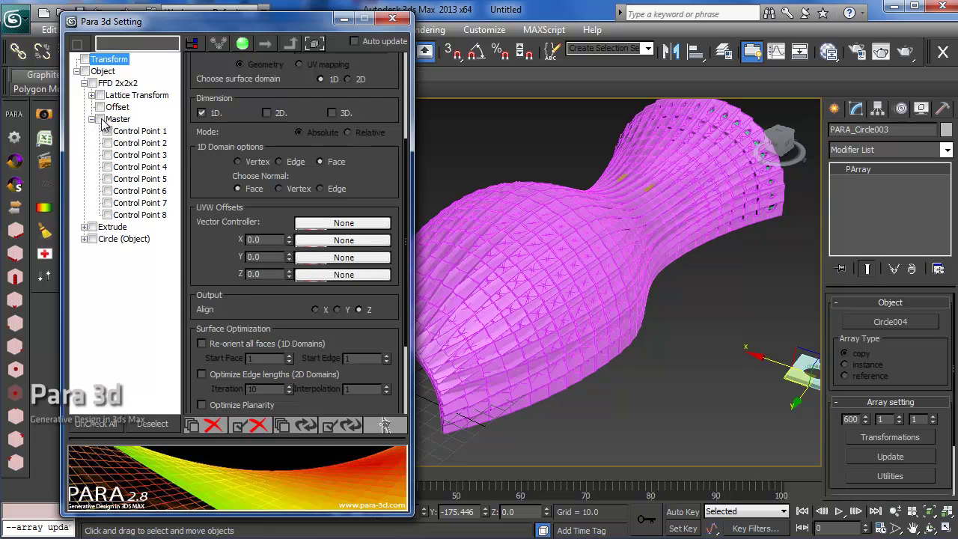
{"action": "left_click", "coordinate": [381, 98]}
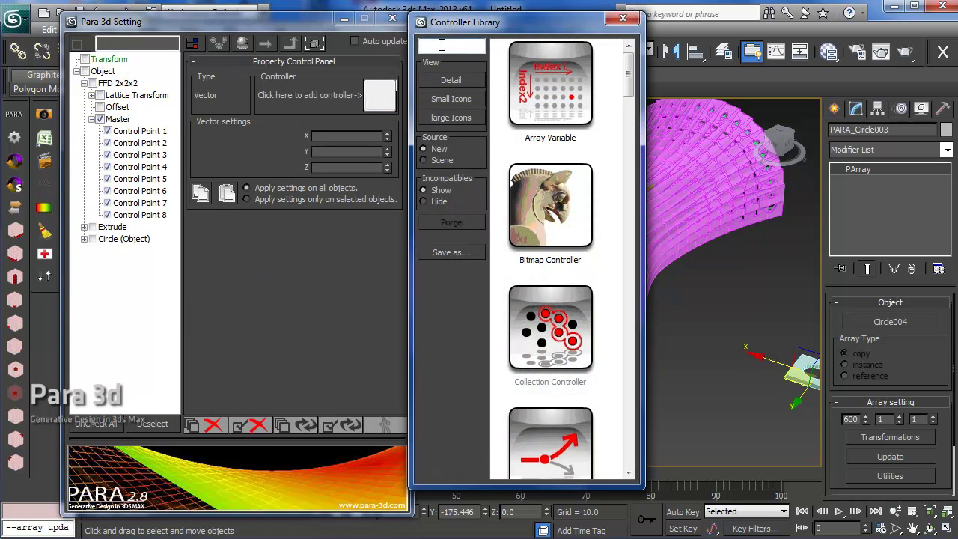
{"action": "type", "text": "su"}
{"action": "left_click_drag", "start_coordinate": [543, 221], "coordinate": [379, 101]}
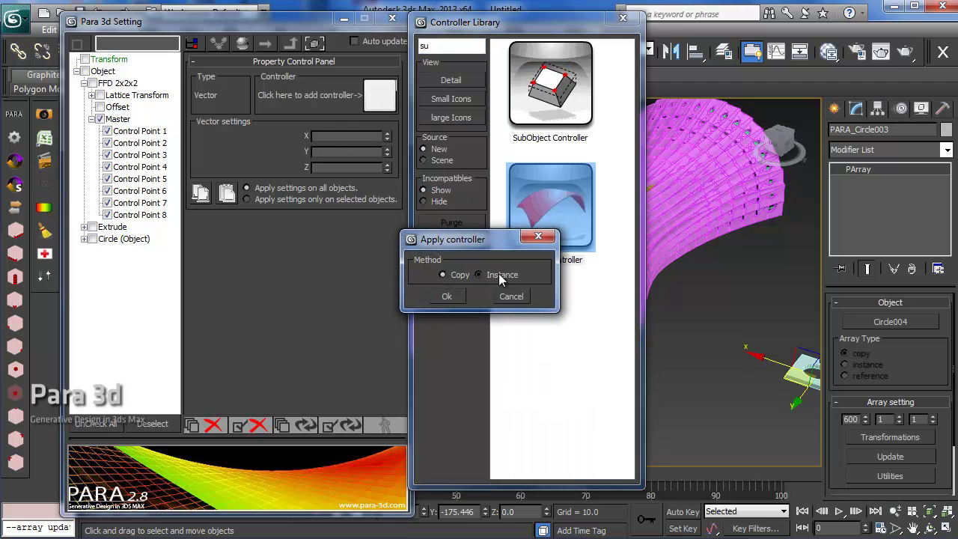
{"action": "left_click", "coordinate": [447, 296]}
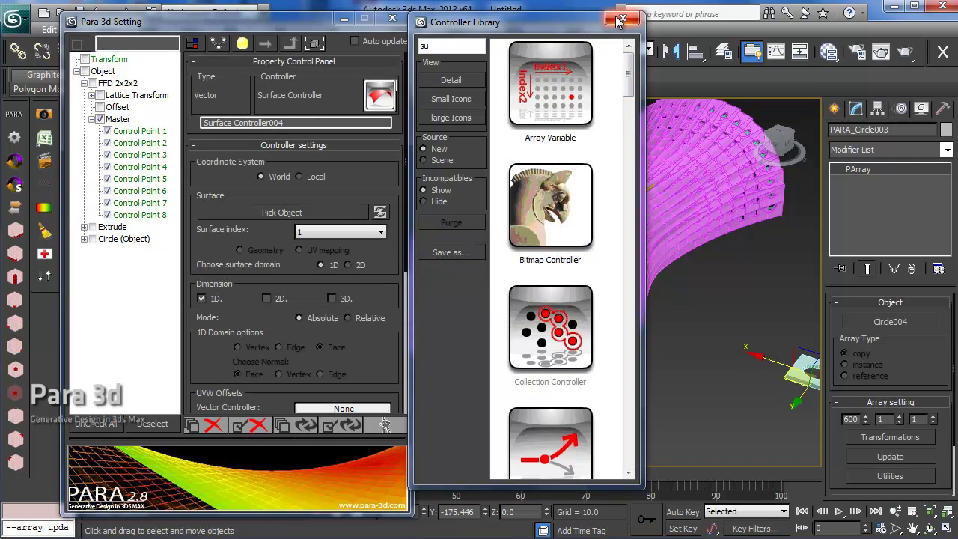
{"action": "left_click", "coordinate": [458, 282]}
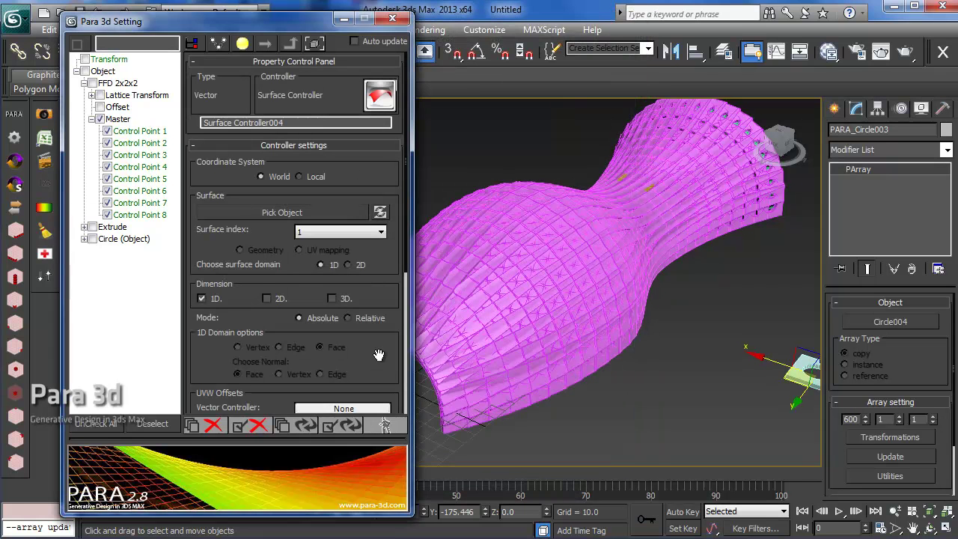
Assign a SubObject Controller to the UVW offsets and rename Circle002 to mysurface.
{"action": "scroll", "coordinate": [365, 255], "scroll_direction": "down", "scroll_amount": 4}
{"action": "scroll", "coordinate": [374, 292], "scroll_direction": "up", "scroll_amount": 2}
{"action": "scroll", "coordinate": [367, 316], "scroll_direction": "down", "scroll_amount": 1}
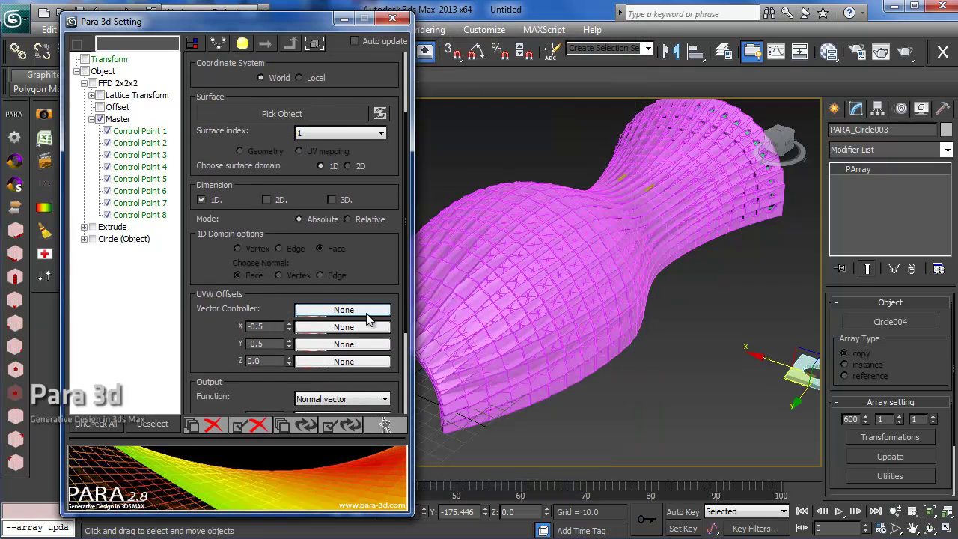
{"action": "left_click", "coordinate": [369, 309]}
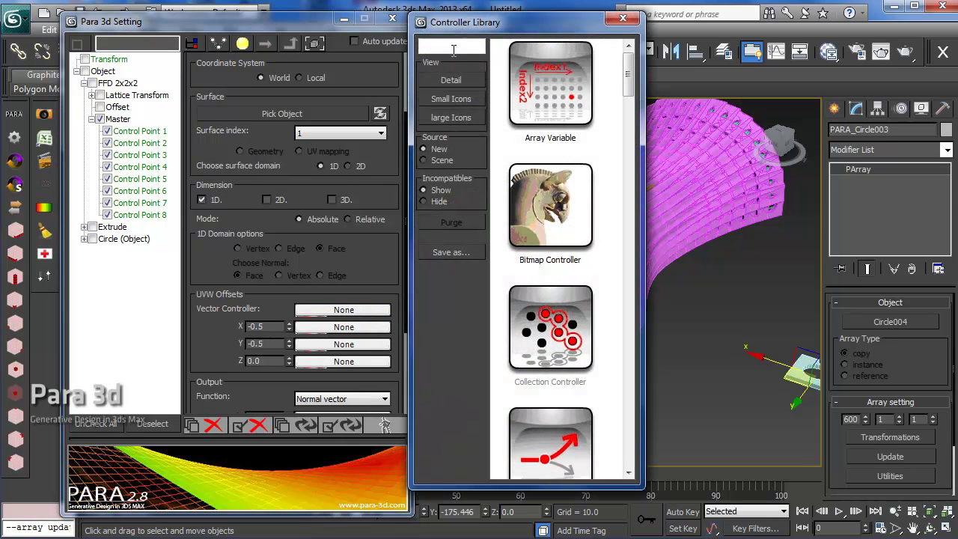
{"action": "left_click", "coordinate": [454, 48]}
{"action": "type", "text": "su"}
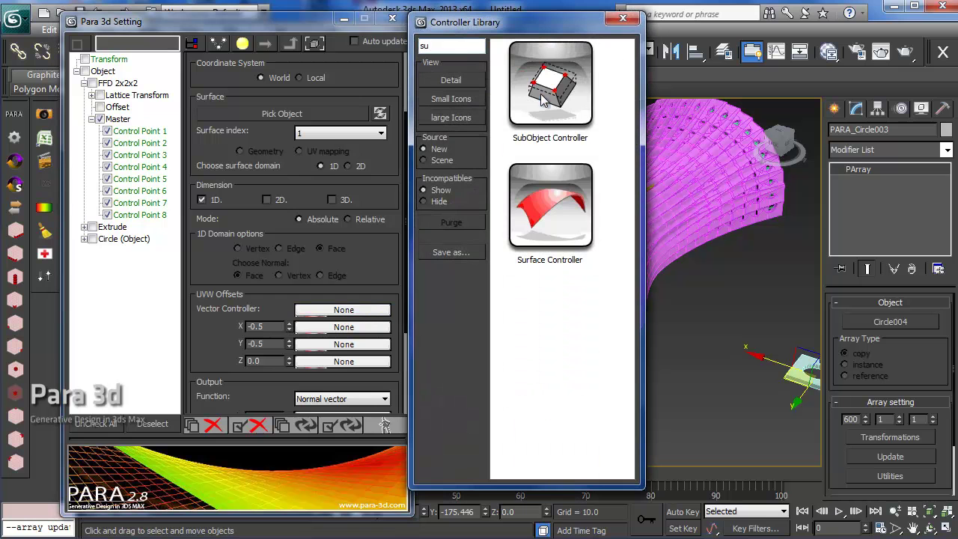
{"action": "left_click_drag", "start_coordinate": [545, 101], "coordinate": [352, 312]}
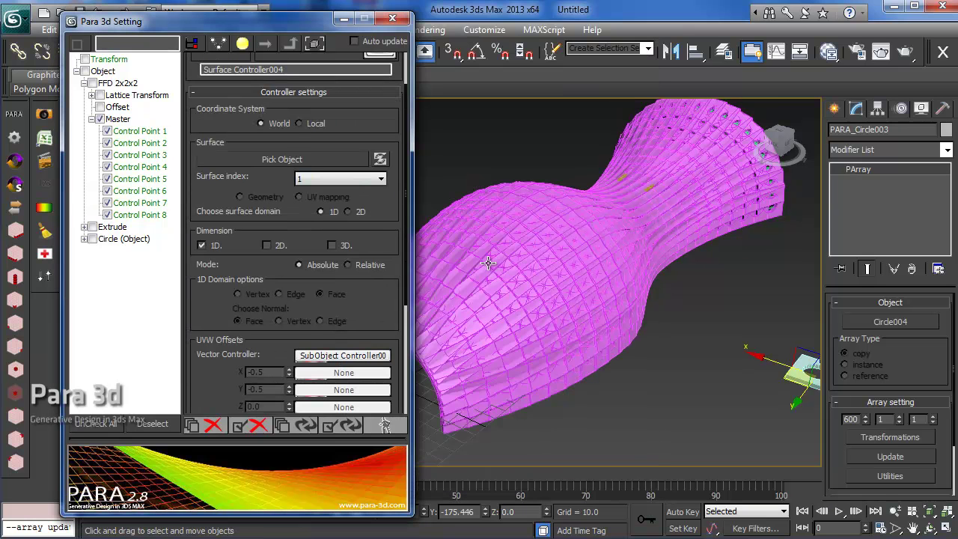
{"action": "mouse_move", "coordinate": [488, 262]}
{"action": "middle_mouse_down", "text": "alt"}
{"action": "mouse_move", "coordinate": [621, 263]}
{"action": "mouse_move", "coordinate": [594, 321]}
{"action": "middle_mouse_up", "text": "alt"}
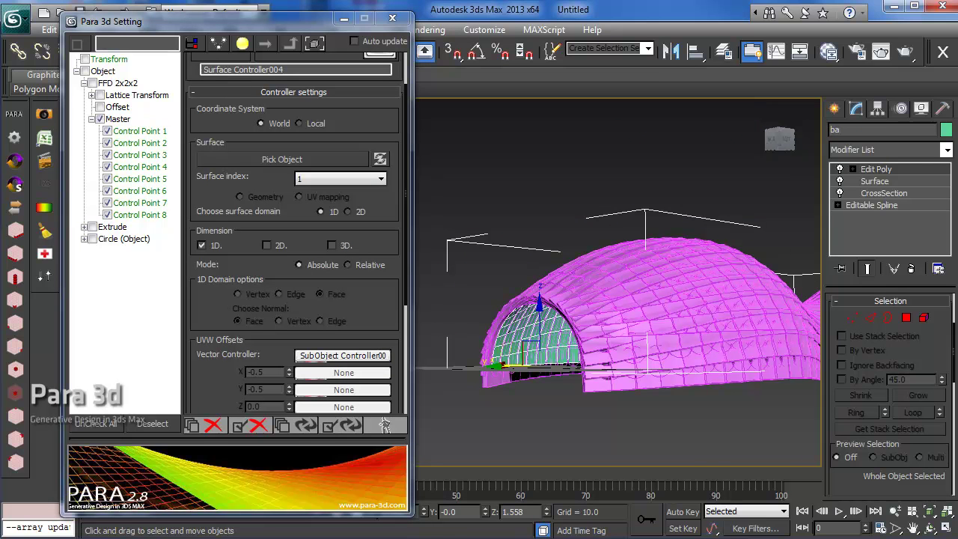
{"action": "type", "text": "se"}
Pick mysurface by name as the controller's surface and update the array into holed panels.
{"action": "left_click_drag", "start_coordinate": [288, 24], "coordinate": [294, 135]}
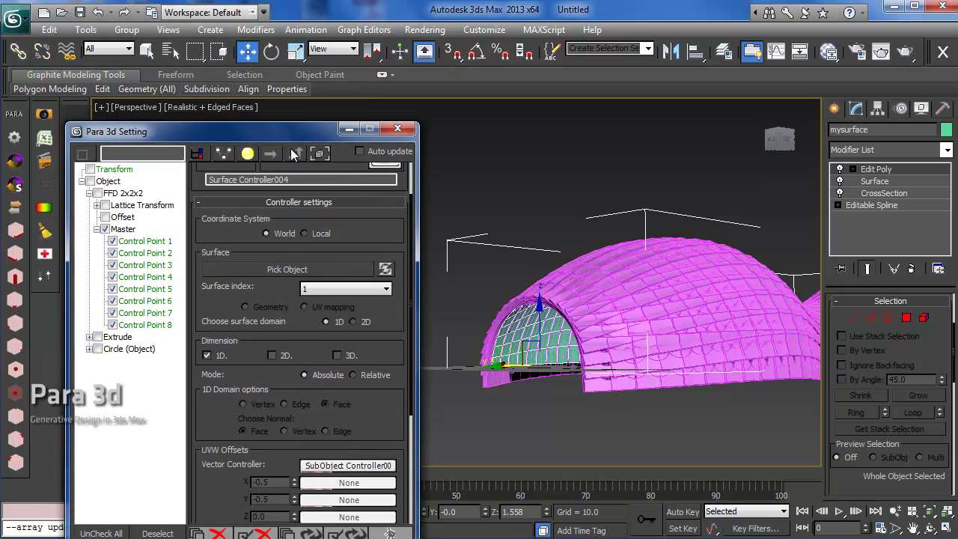
{"action": "left_click", "coordinate": [280, 271]}
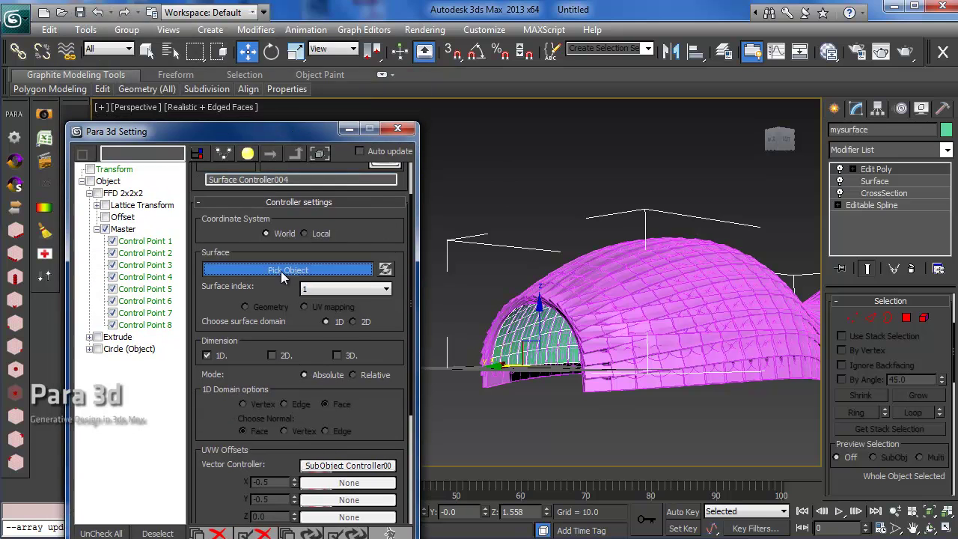
{"action": "left_click", "coordinate": [170, 51]}
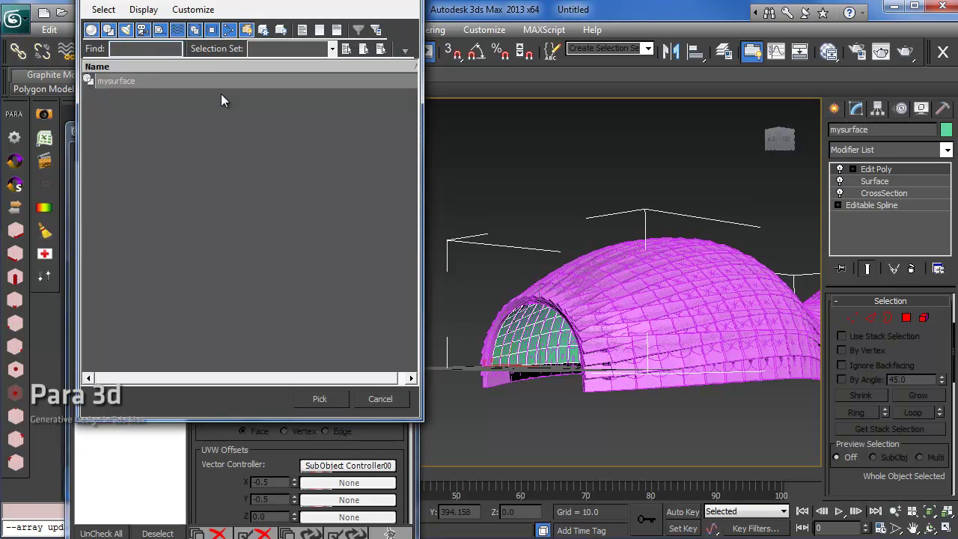
{"action": "left_click", "coordinate": [133, 80]}
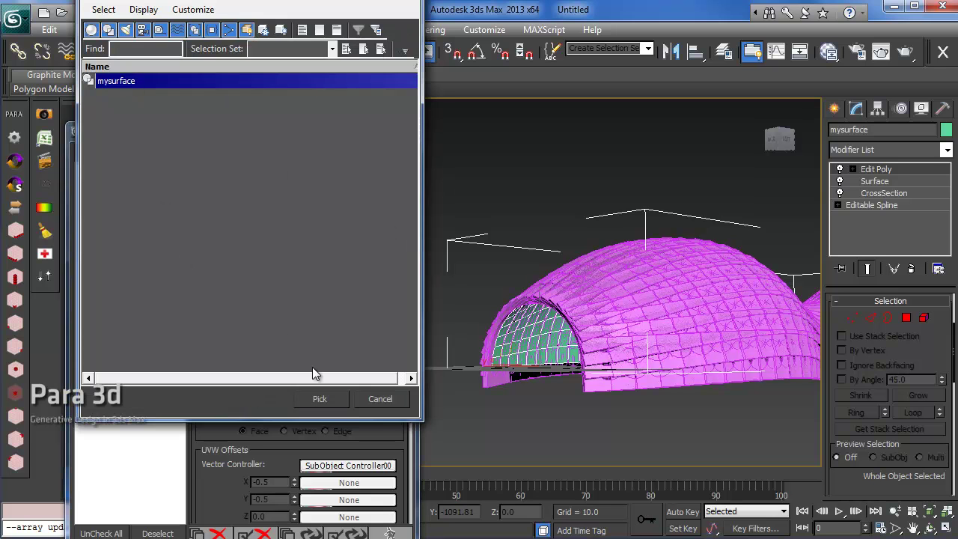
{"action": "left_click", "coordinate": [318, 398]}
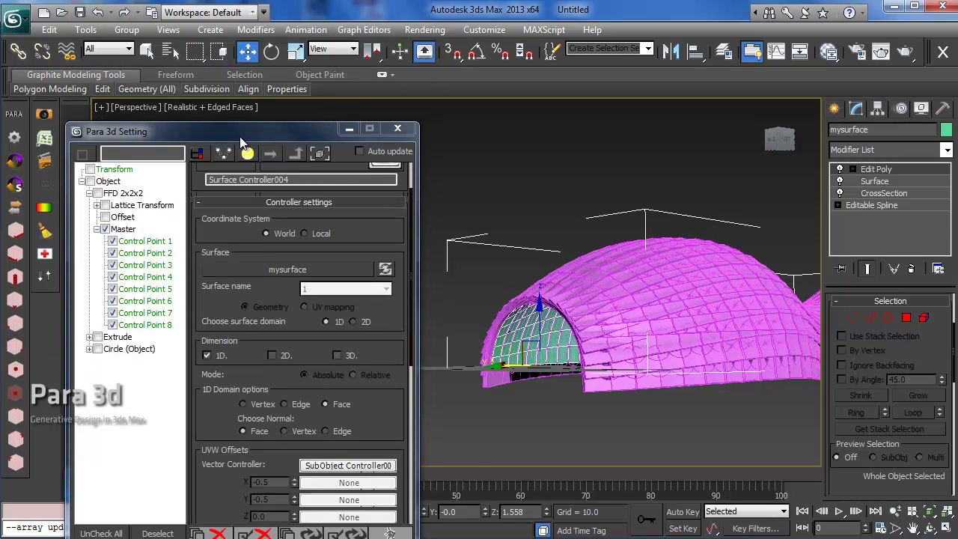
{"action": "scroll", "coordinate": [409, 349], "scroll_direction": "down", "scroll_amount": 5}
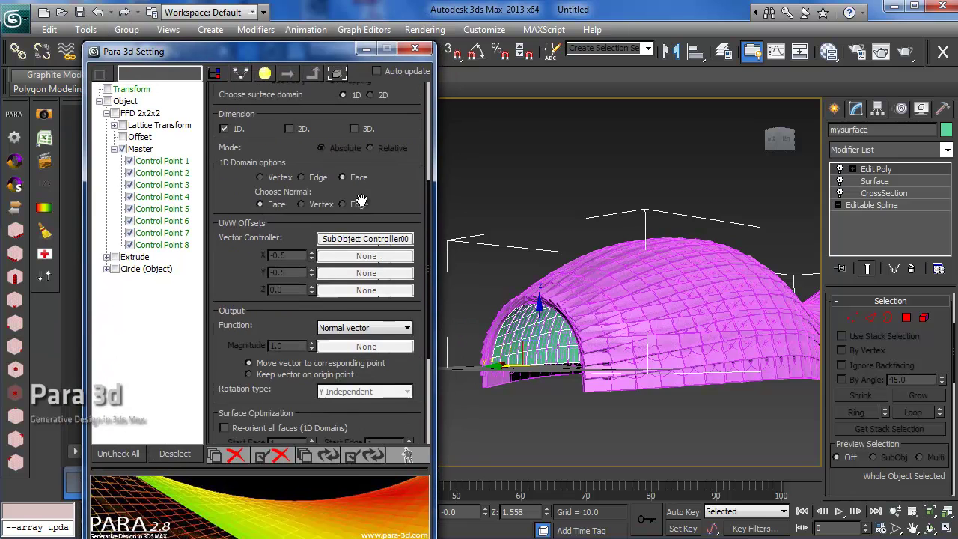
{"action": "left_click", "coordinate": [357, 461]}
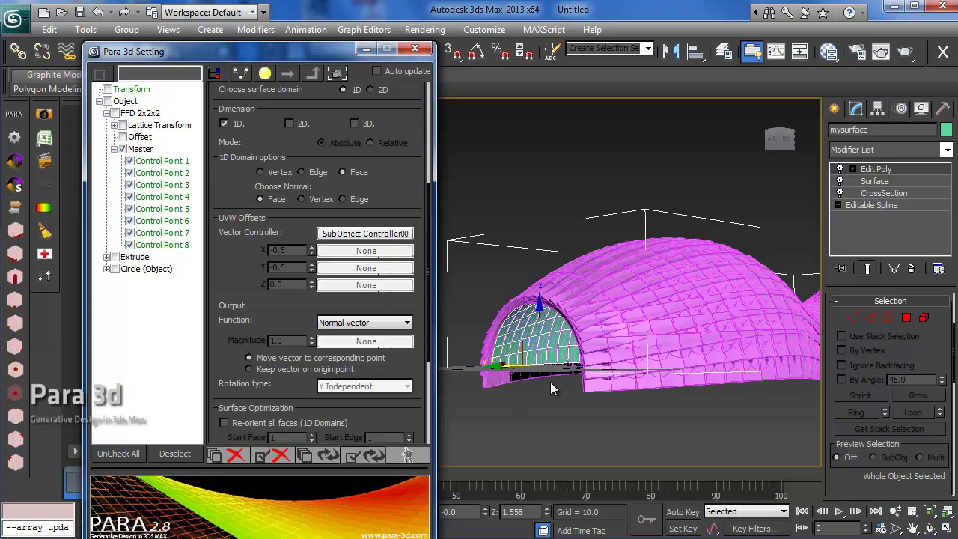
{"action": "mouse_move", "coordinate": [638, 403]}
{"action": "middle_mouse_down", "text": "alt"}
{"action": "mouse_move", "coordinate": [500, 422]}
{"action": "mouse_move", "coordinate": [590, 395]}
{"action": "mouse_move", "coordinate": [596, 368]}
{"action": "mouse_move", "coordinate": [645, 373]}
{"action": "mouse_move", "coordinate": [635, 389]}
{"action": "mouse_move", "coordinate": [627, 364]}
{"action": "middle_mouse_up", "text": "alt"}
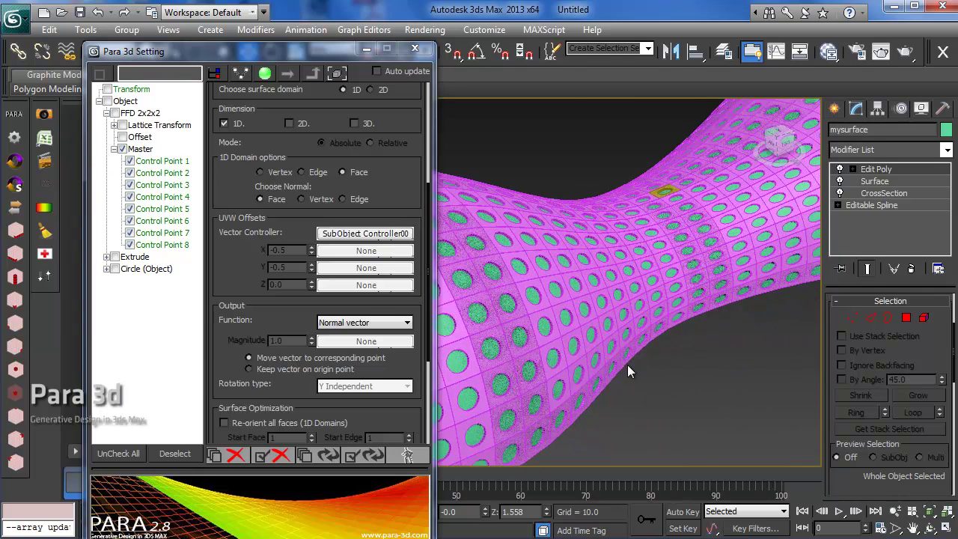
{"action": "scroll", "coordinate": [627, 365], "scroll_direction": "up", "scroll_amount": 4}
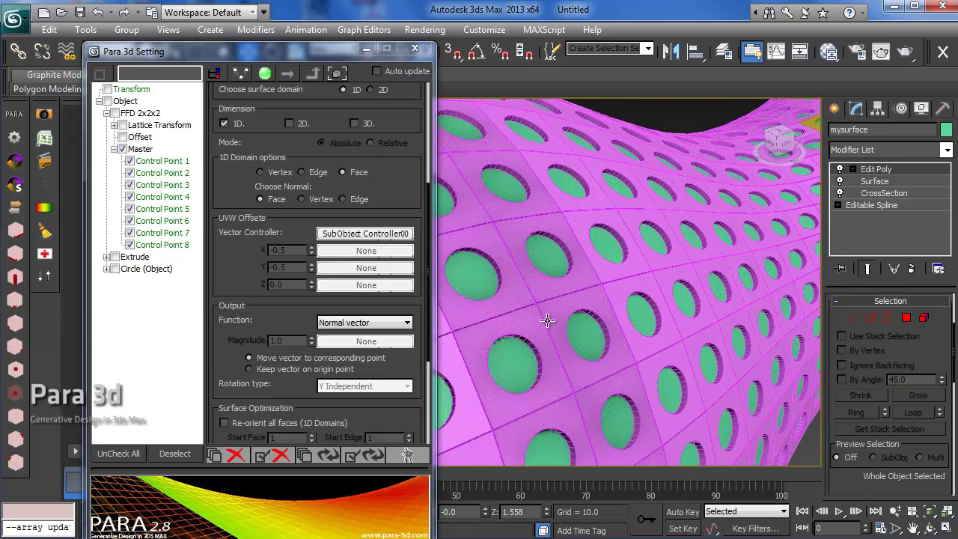
{"action": "scroll", "coordinate": [549, 322], "scroll_direction": "down", "scroll_amount": 3}
{"action": "middle_click_drag", "start_coordinate": [594, 343], "coordinate": [477, 353]}
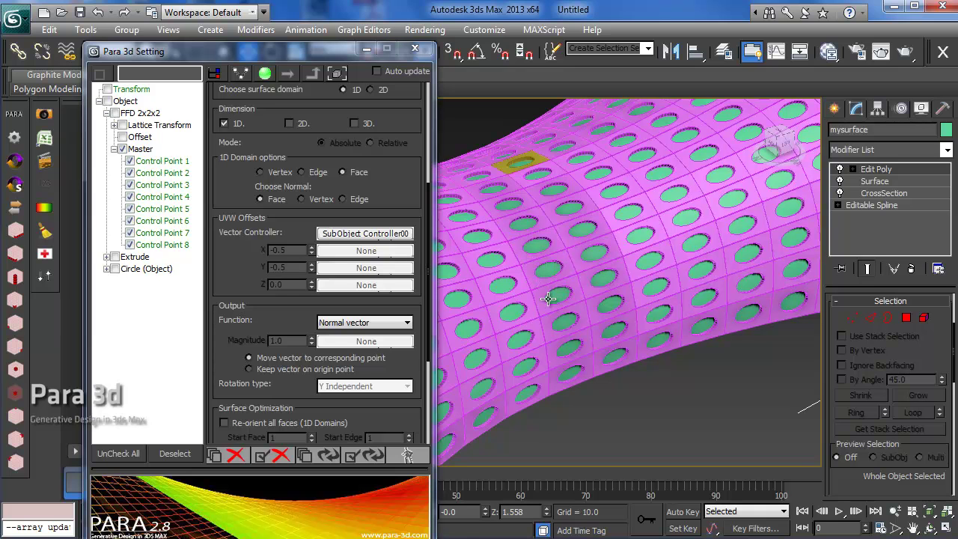
{"action": "middle_click_drag", "start_coordinate": [560, 310], "coordinate": [657, 277], "text": "alt"}
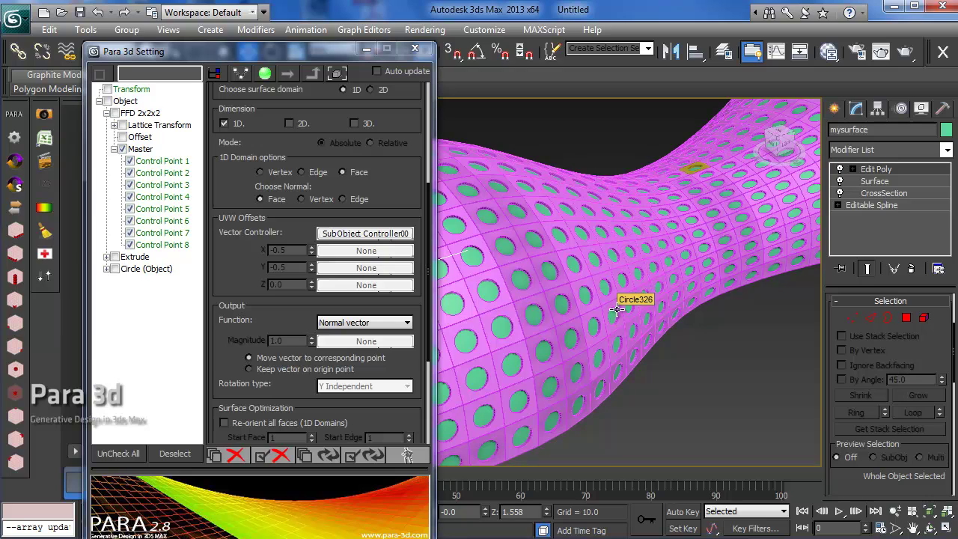
{"action": "scroll", "coordinate": [591, 306], "scroll_direction": "up", "scroll_amount": 6}
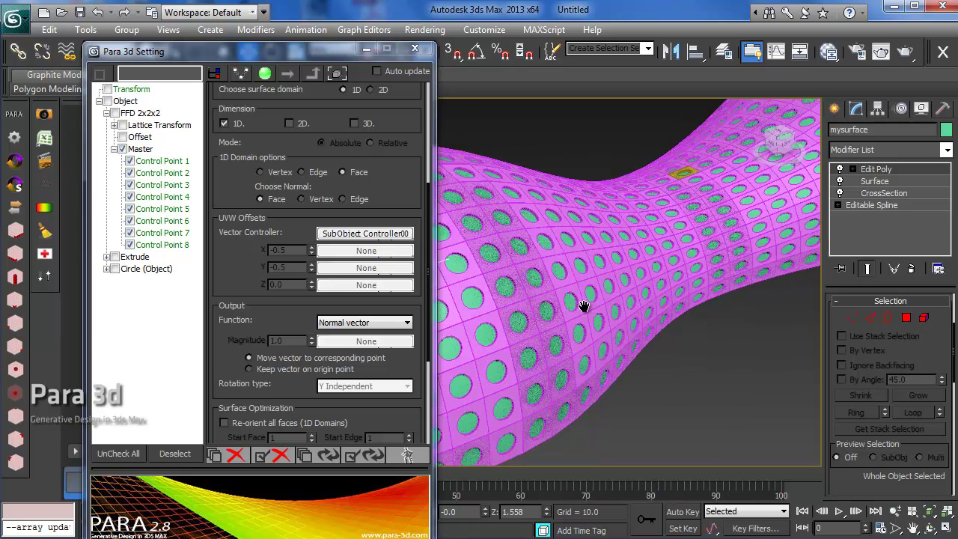
{"action": "middle_click_drag", "start_coordinate": [705, 267], "coordinate": [542, 308], "text": "alt"}
{"action": "middle_click_drag", "start_coordinate": [607, 256], "coordinate": [729, 245], "text": "alt"}
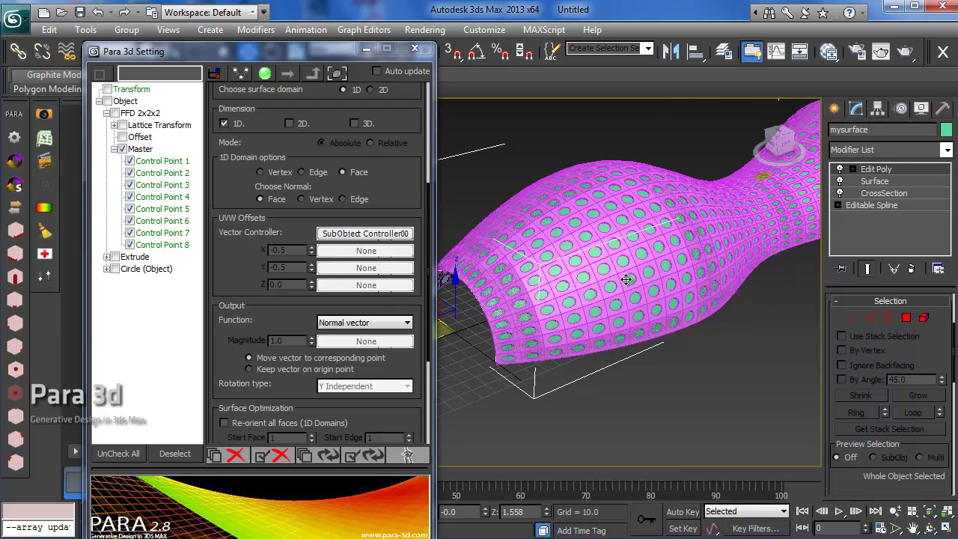
{"action": "middle_click_drag", "start_coordinate": [625, 262], "coordinate": [610, 295], "text": "alt"}
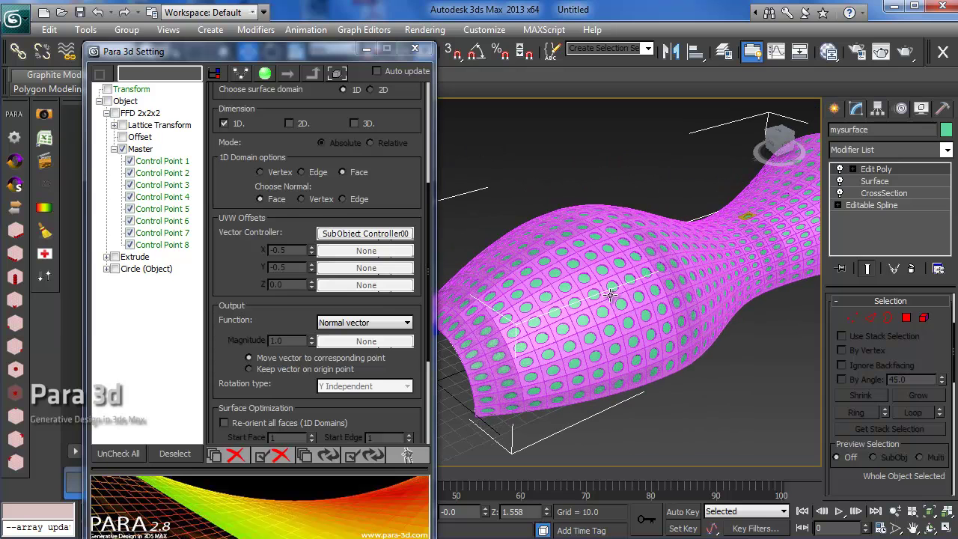
Enable Circle Radius, assign it a Bitmap Controller, and set the input to Vertex color.
{"action": "left_click", "coordinate": [122, 149]}
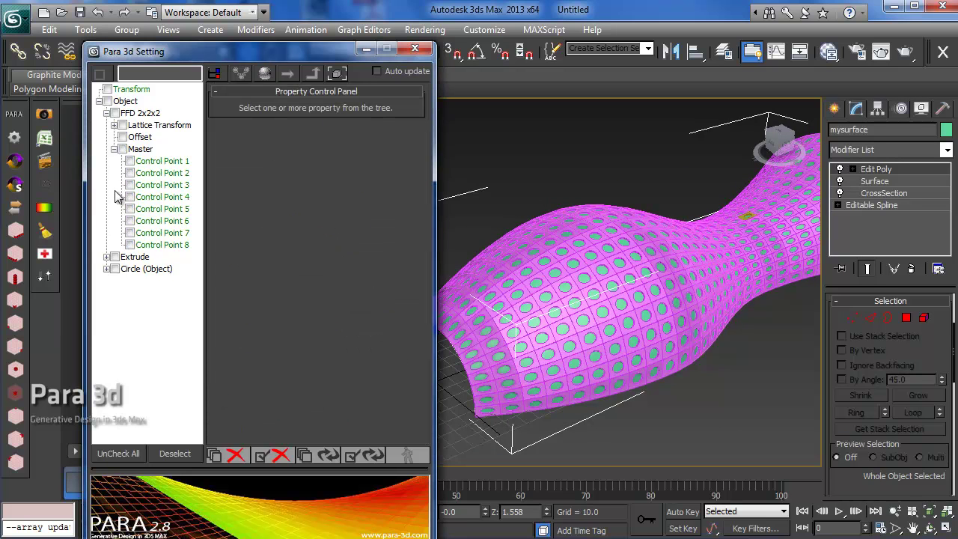
{"action": "left_click", "coordinate": [106, 269]}
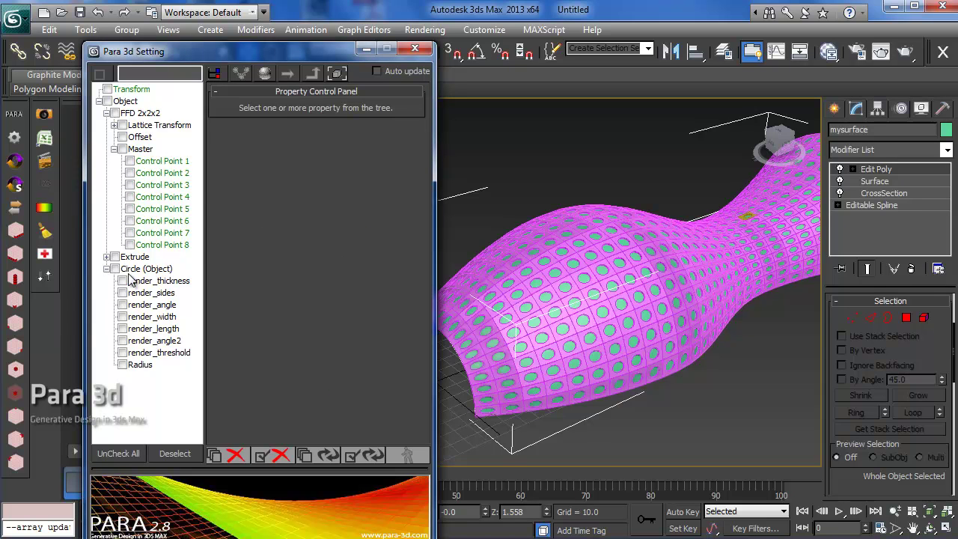
{"action": "left_click", "coordinate": [123, 365]}
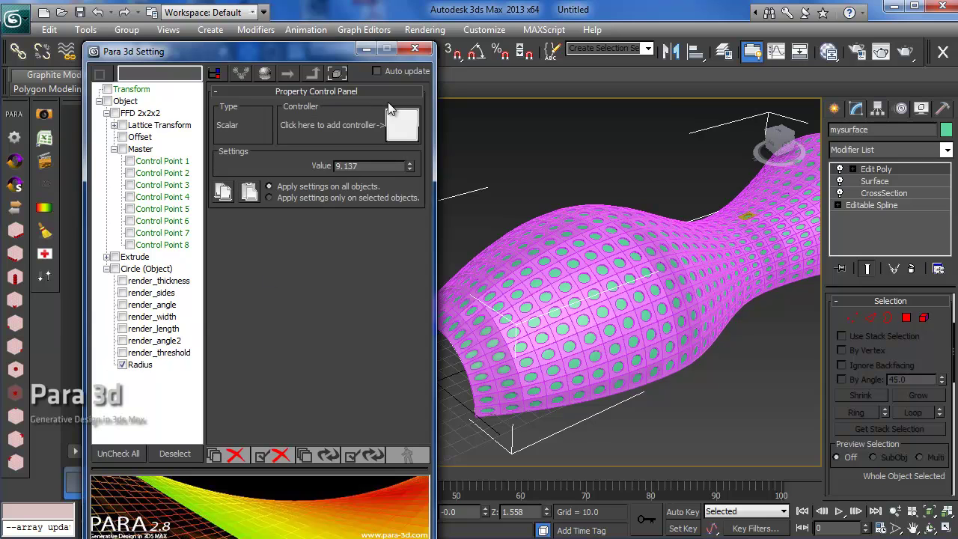
{"action": "left_click", "coordinate": [408, 131]}
{"action": "left_click", "coordinate": [466, 77]}
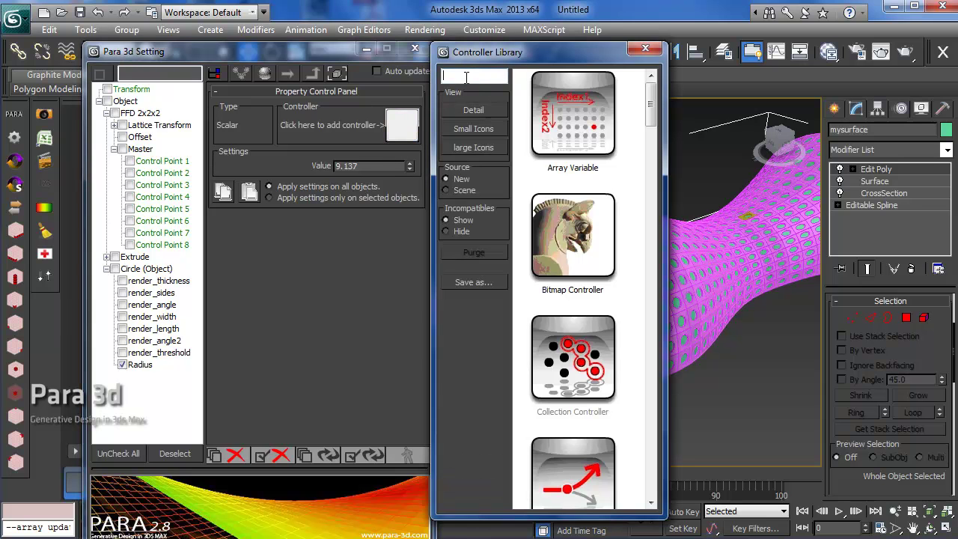
{"action": "type", "text": "bi"}
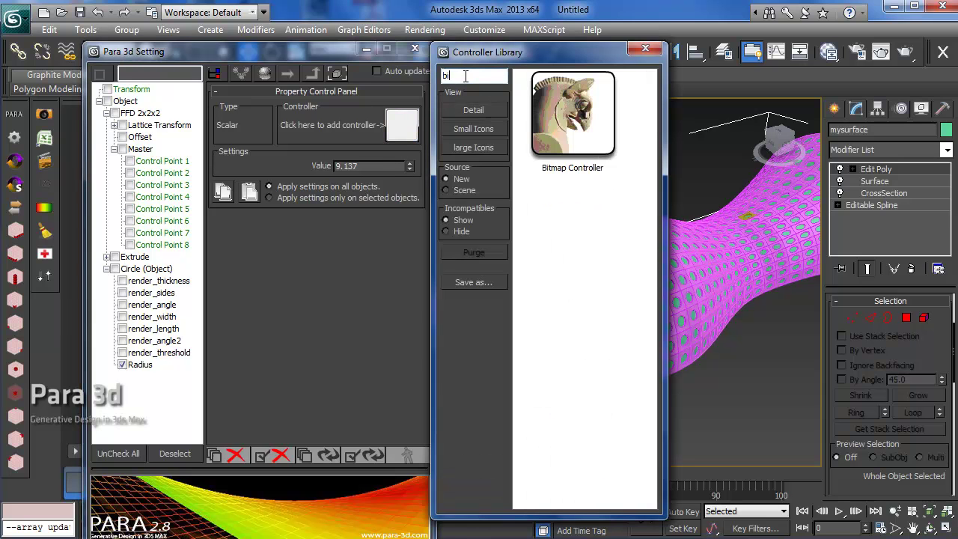
{"action": "double_click", "coordinate": [557, 123]}
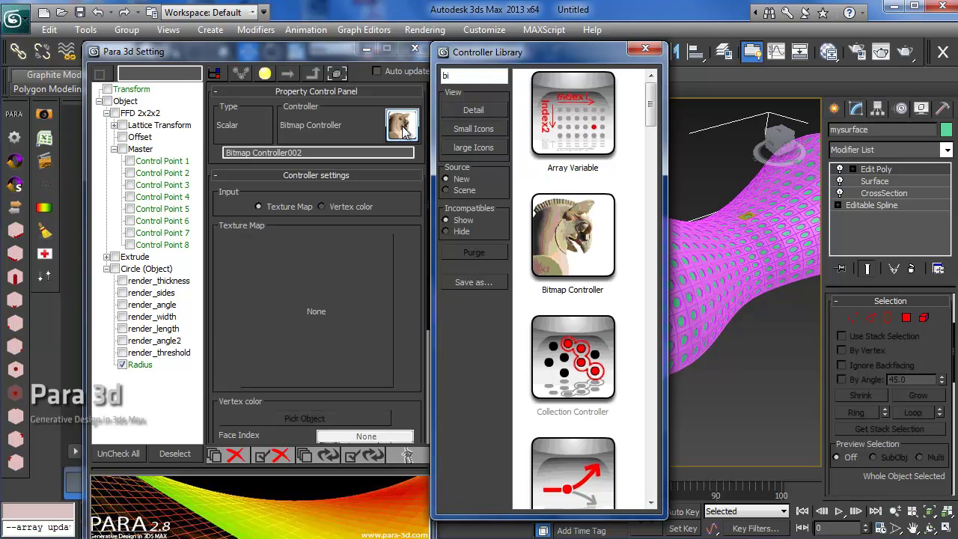
{"action": "left_click", "coordinate": [645, 48]}
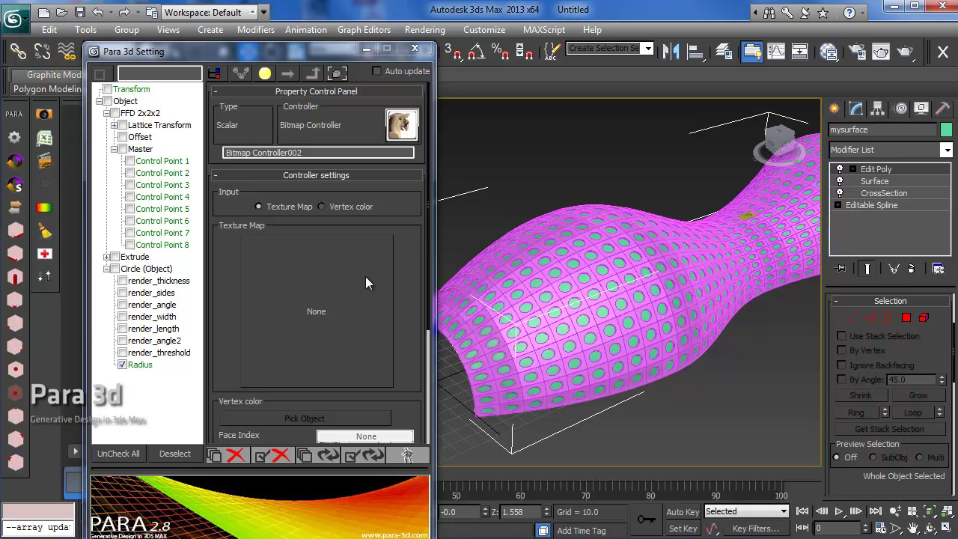
{"action": "left_click", "coordinate": [321, 208]}
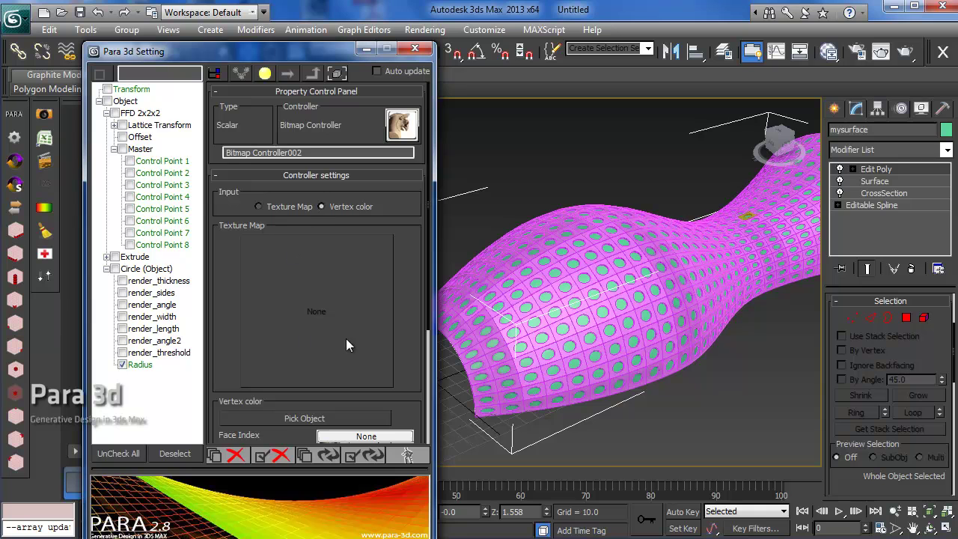
{"action": "scroll", "coordinate": [417, 336], "scroll_direction": "down", "scroll_amount": 3}
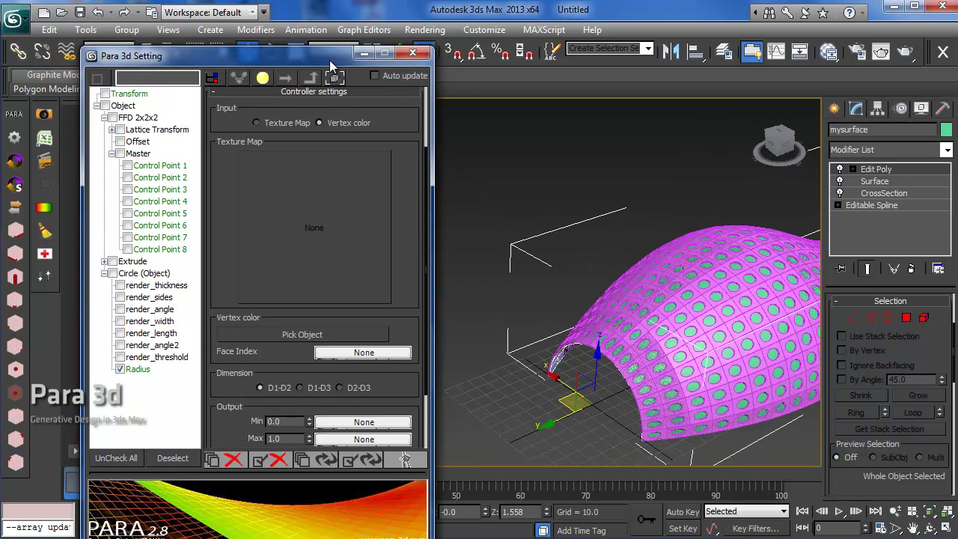
Shift-drag the surface to make a Reference clone, mysurface001, beside the original.
{"action": "left_click_drag", "start_coordinate": [330, 56], "coordinate": [268, 433]}
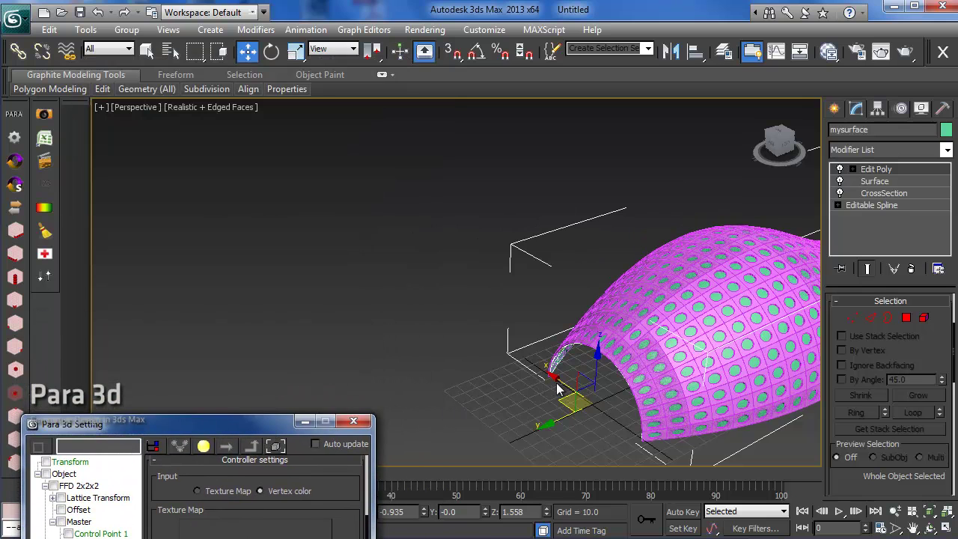
{"action": "mouse_move", "coordinate": [563, 381]}
{"action": "left_mouse_down", "text": "shift"}
{"action": "mouse_move", "coordinate": [385, 257]}
{"action": "mouse_move", "coordinate": [342, 252]}
{"action": "mouse_move", "coordinate": [367, 336]}
{"action": "left_mouse_up", "text": "shift"}
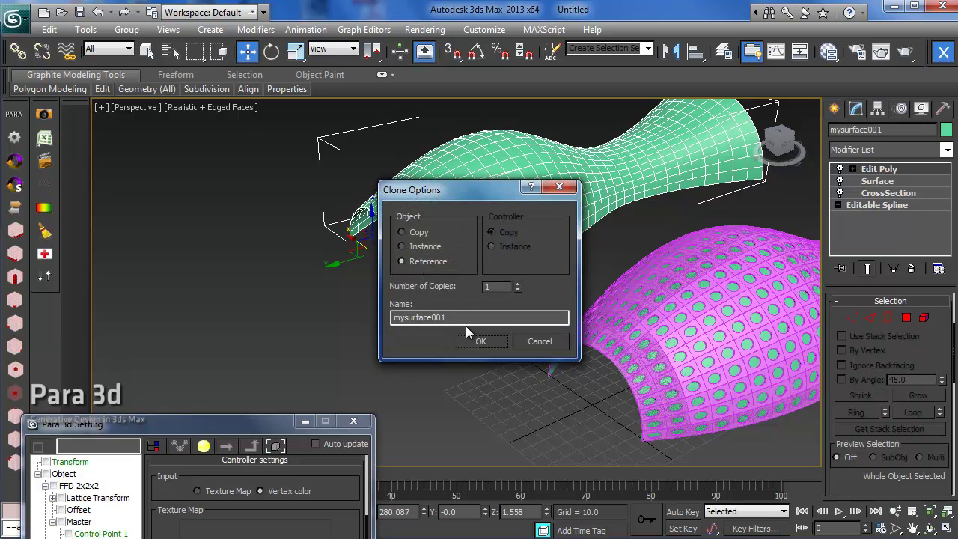
{"action": "left_click", "coordinate": [418, 259]}
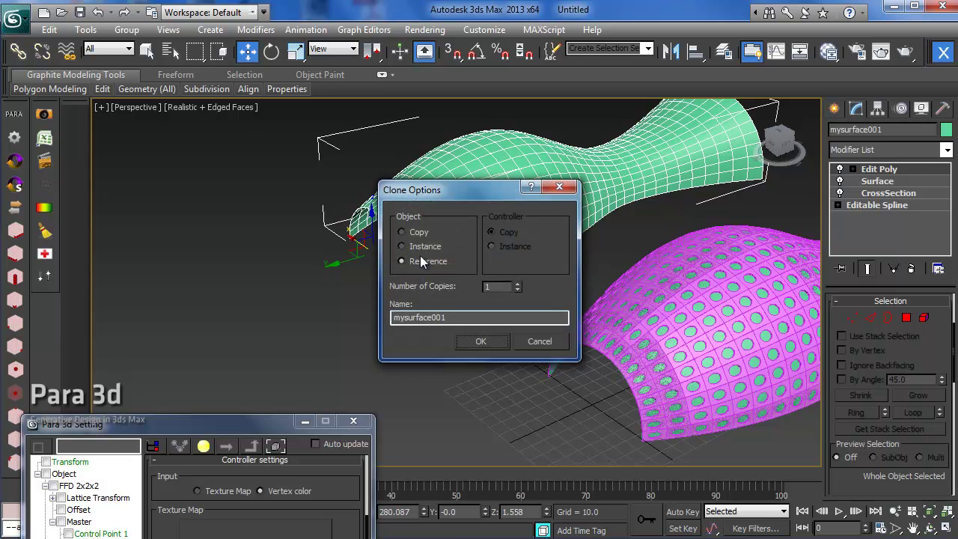
{"action": "left_click", "coordinate": [481, 342]}
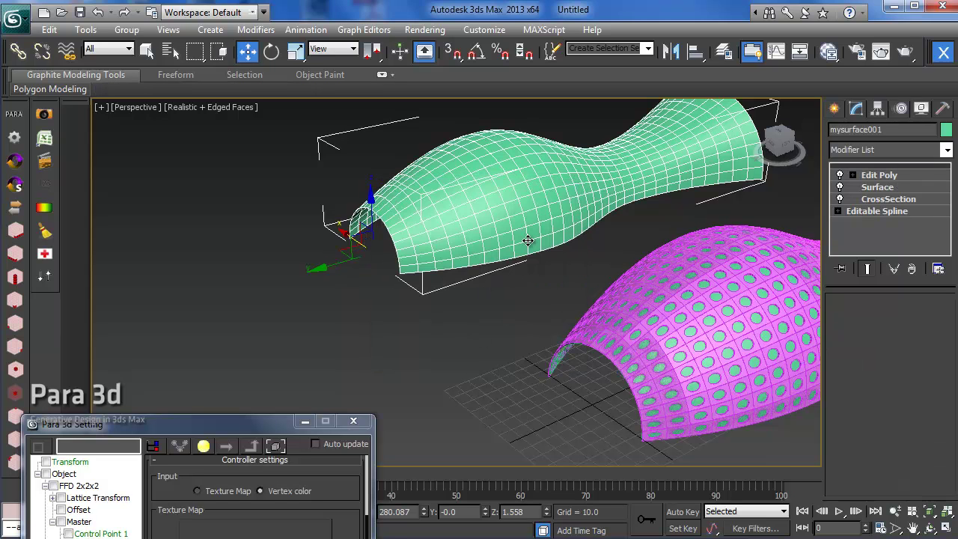
{"action": "middle_click_drag", "start_coordinate": [528, 240], "coordinate": [487, 299], "text": "alt"}
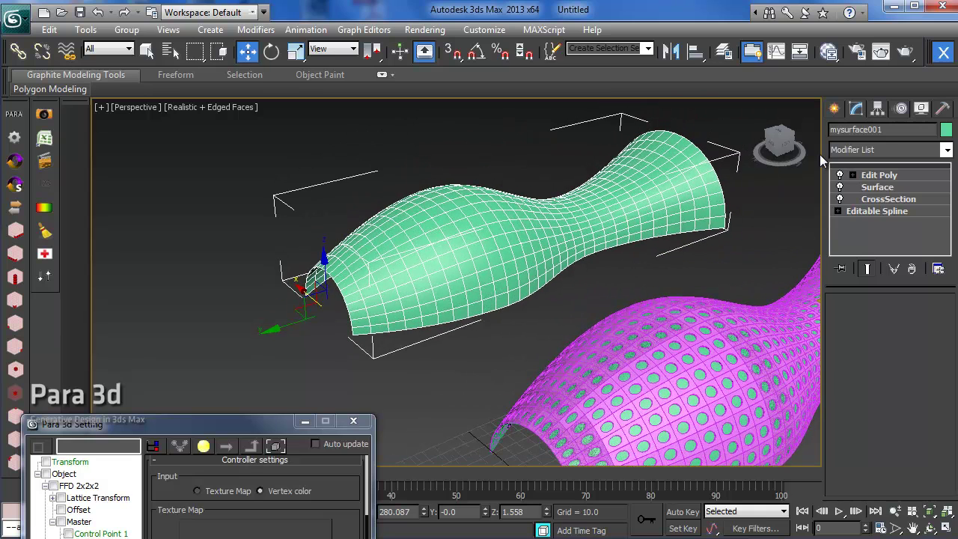
{"action": "left_click", "coordinate": [852, 152]}
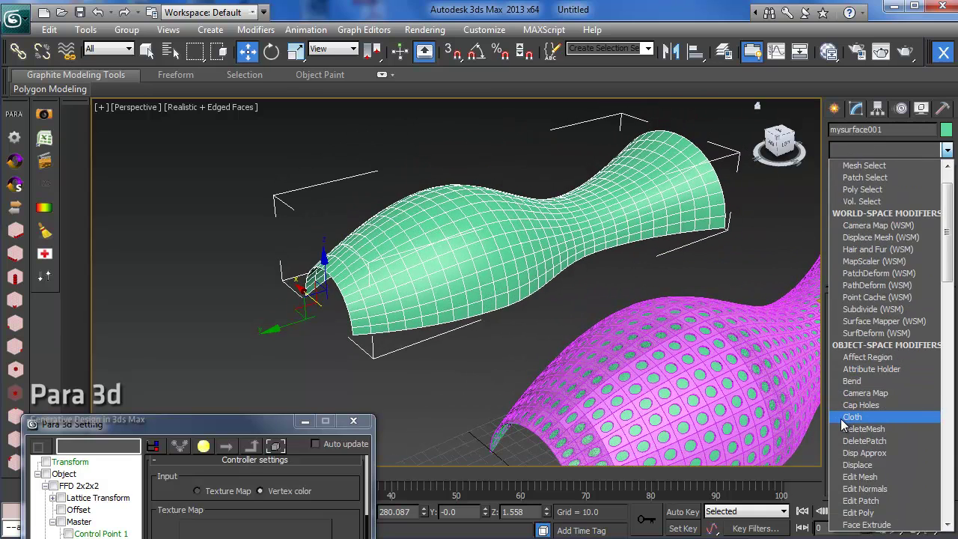
{"action": "scroll", "coordinate": [842, 425], "scroll_direction": "down", "scroll_amount": 3}
Add VertexPaint to mysurface001, show vertex colours unshaded, and open the paint colour picker.
{"action": "key", "text": "v"}
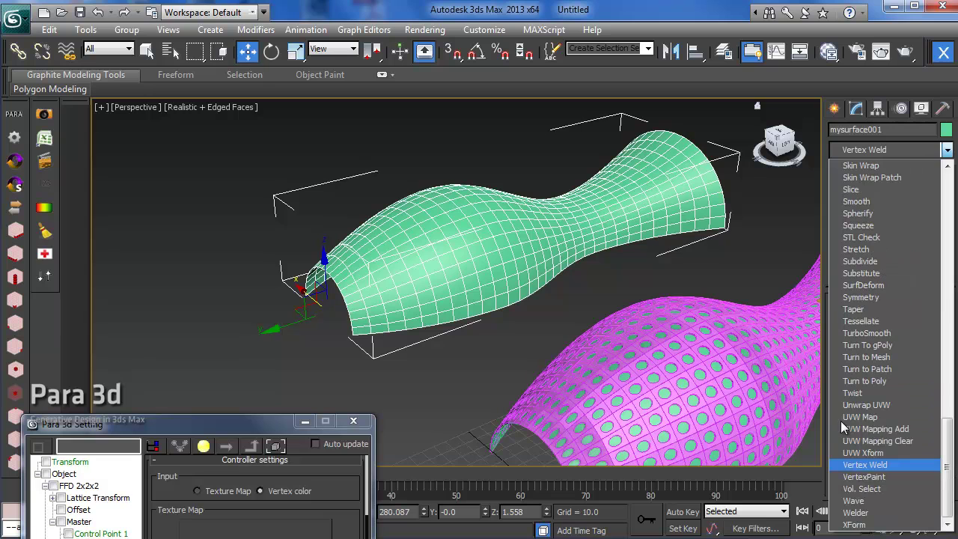
{"action": "left_click", "coordinate": [880, 477]}
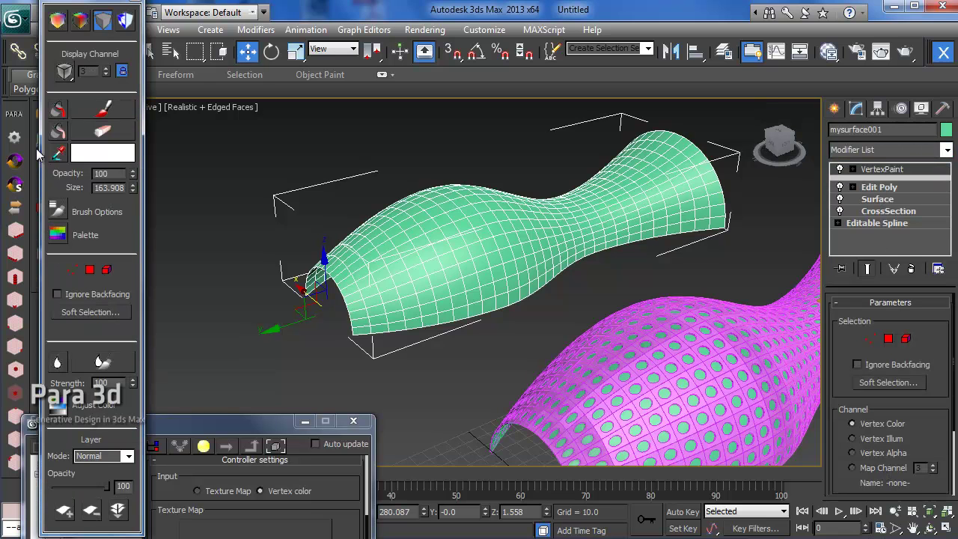
{"action": "left_click_drag", "start_coordinate": [71, 1], "coordinate": [72, 24]}
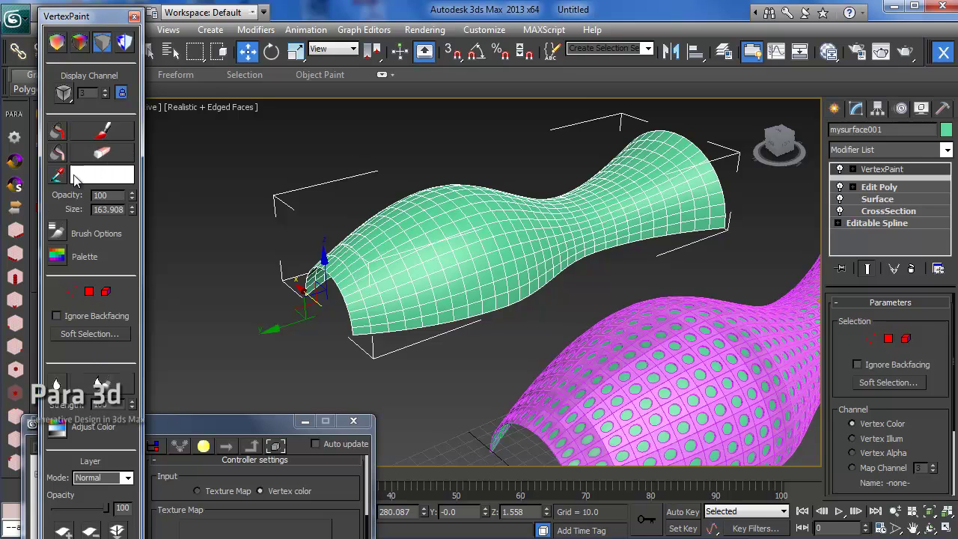
{"action": "left_click", "coordinate": [57, 43]}
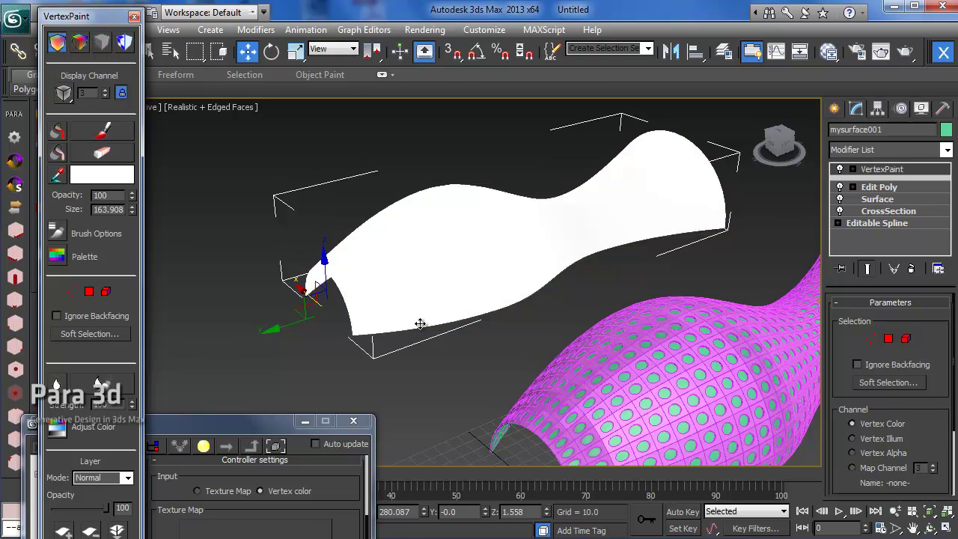
{"action": "left_click", "coordinate": [101, 178]}
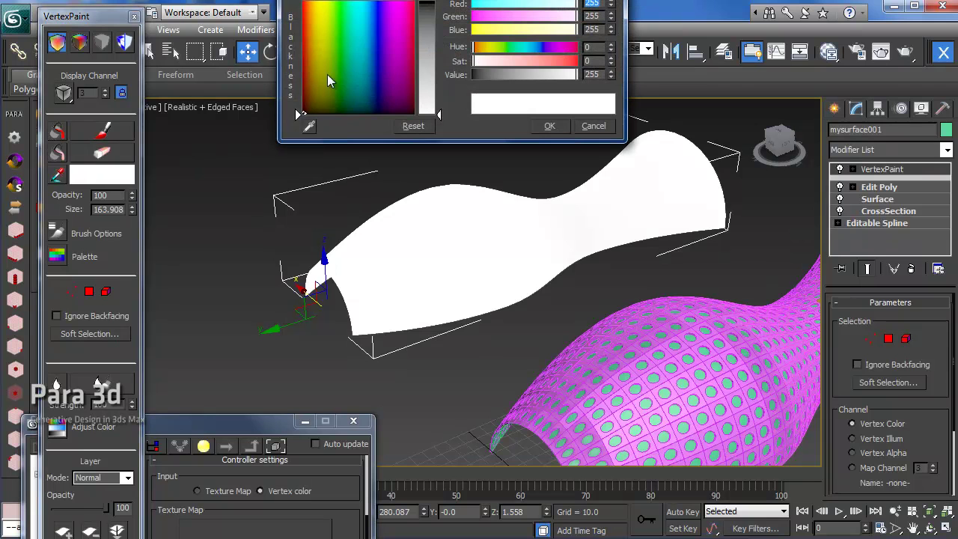
Pick black as the paint colour, set the brush size to 120, and paint the surface's left part.
{"action": "left_click_drag", "start_coordinate": [438, 113], "coordinate": [439, 1]}
{"action": "left_click", "coordinate": [547, 127]}
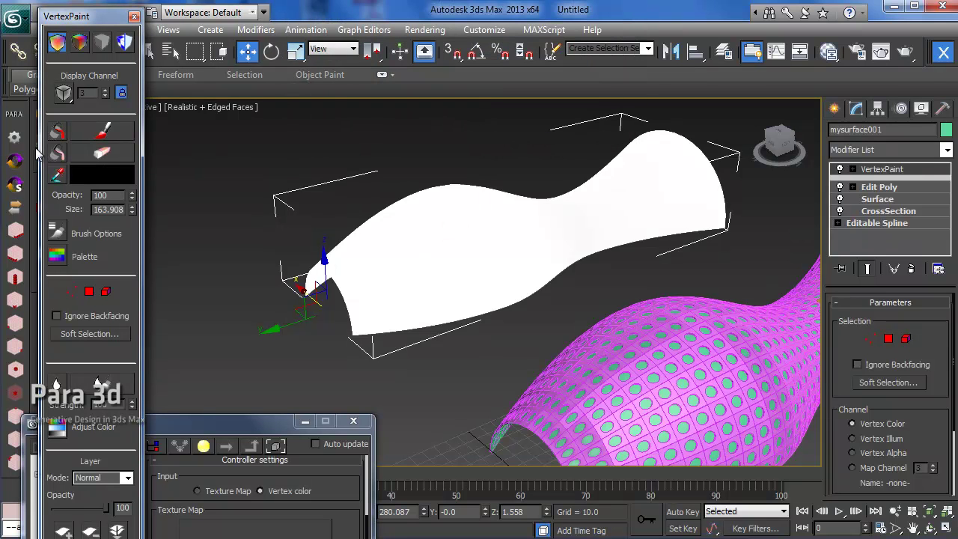
{"action": "left_click", "coordinate": [102, 134]}
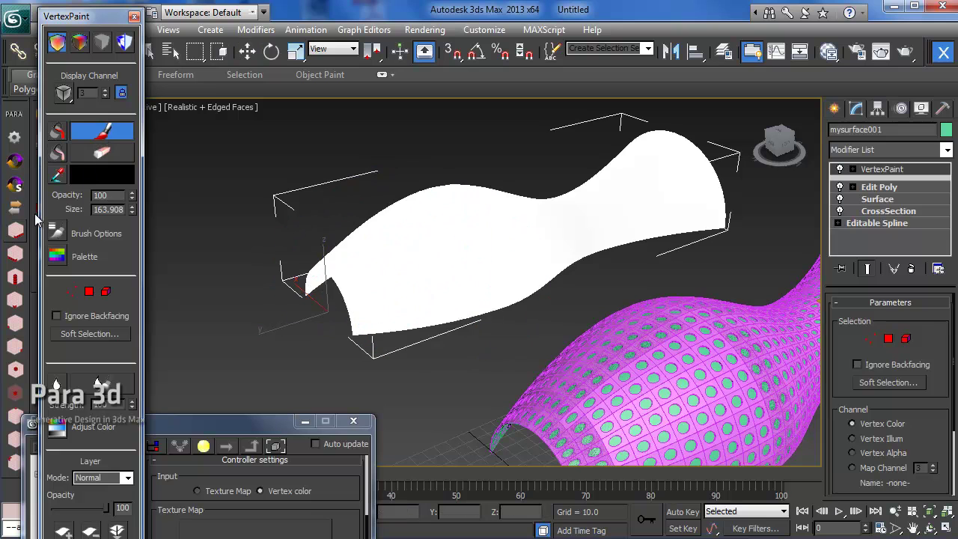
{"action": "double_click", "coordinate": [102, 210]}
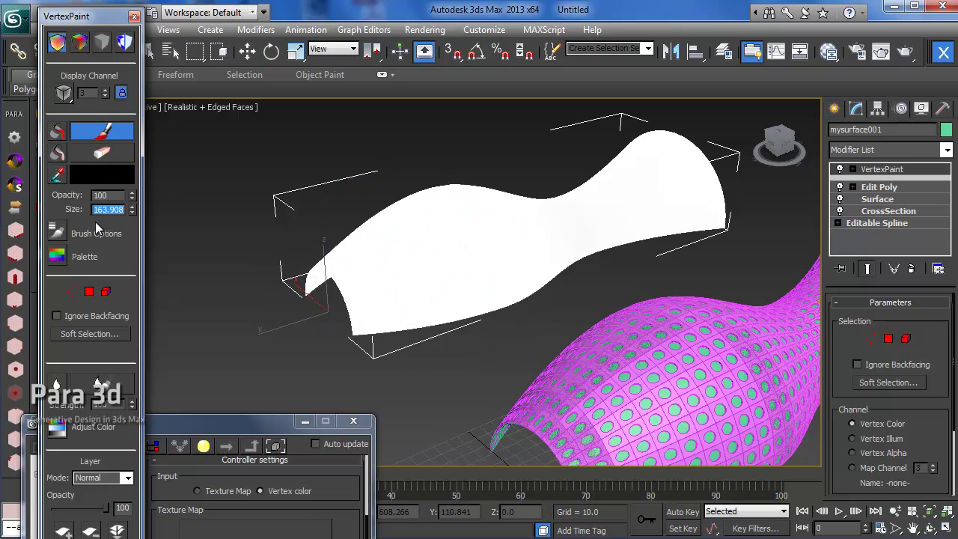
{"action": "type", "text": "120"}
{"action": "key", "text": "Return"}
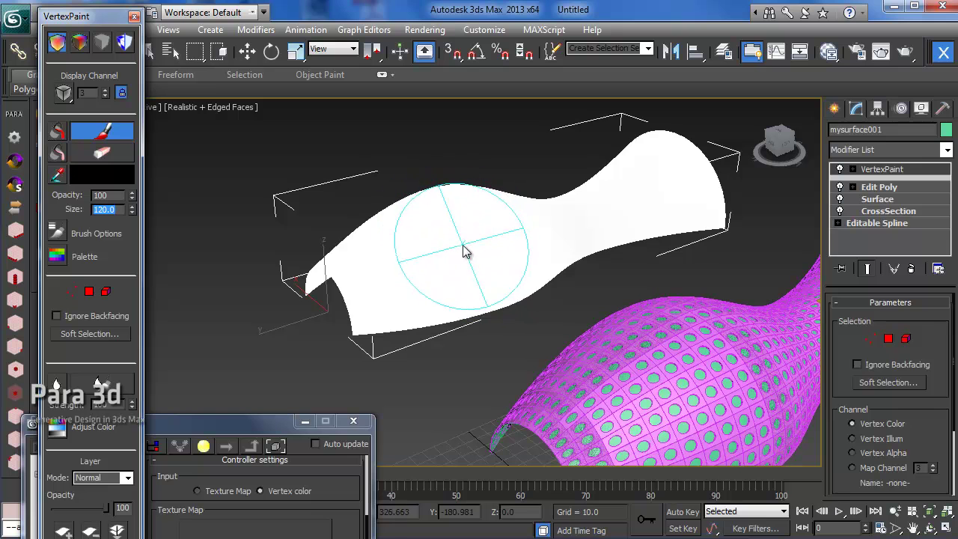
{"action": "mouse_move", "coordinate": [456, 216]}
{"action": "left_mouse_down"}
{"action": "mouse_move", "coordinate": [468, 238]}
{"action": "mouse_move", "coordinate": [443, 231]}
{"action": "mouse_move", "coordinate": [483, 229]}
{"action": "mouse_move", "coordinate": [464, 248]}
{"action": "mouse_move", "coordinate": [428, 256]}
{"action": "mouse_move", "coordinate": [453, 241]}
{"action": "mouse_move", "coordinate": [473, 251]}
{"action": "mouse_move", "coordinate": [490, 235]}
{"action": "left_mouse_up"}
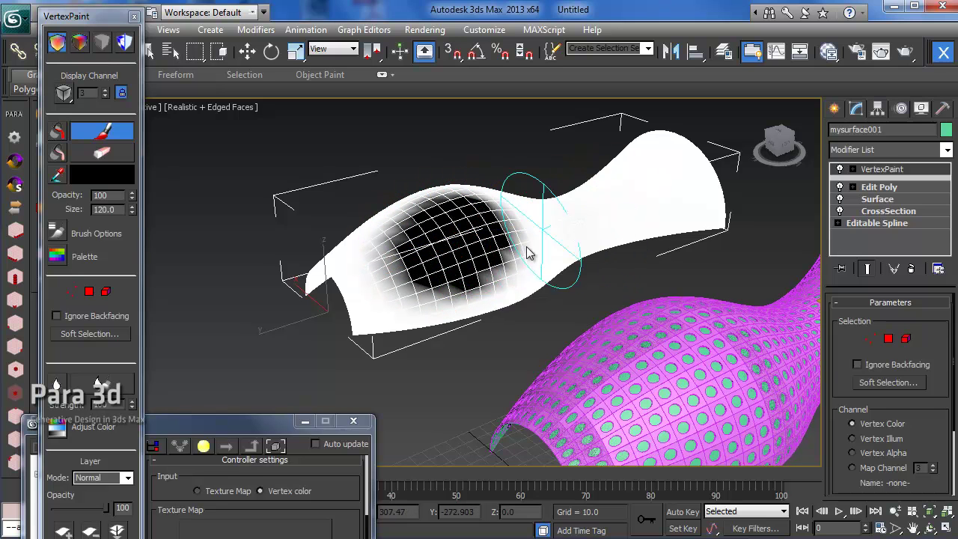
{"action": "middle_click_drag", "start_coordinate": [479, 378], "coordinate": [458, 294]}
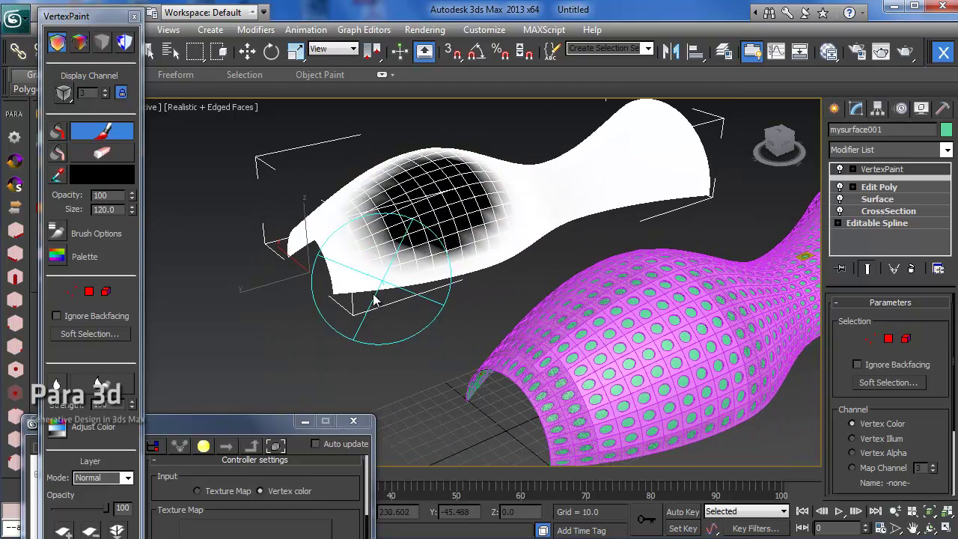
Blur the black patch's edges, then paint a denser black core with a size-50 brush.
{"action": "left_click", "coordinate": [98, 385]}
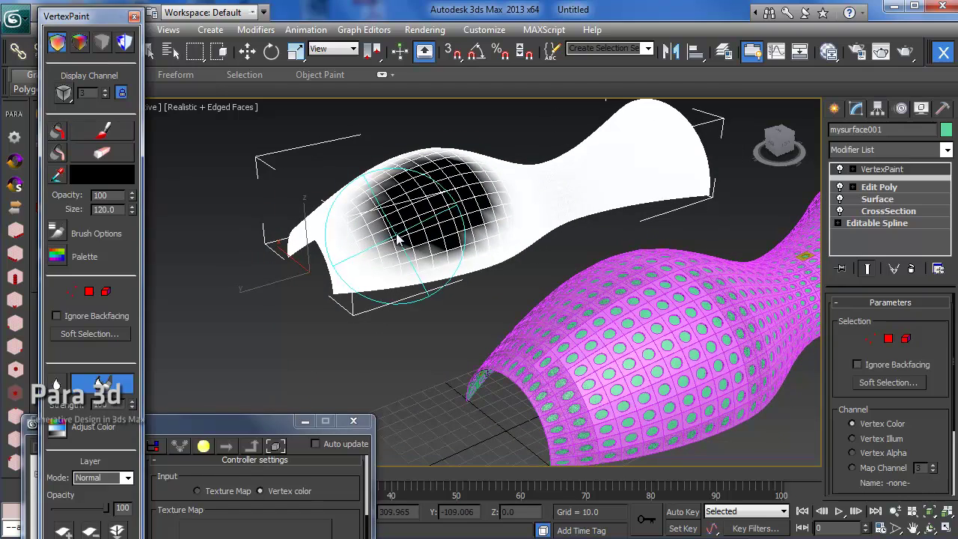
{"action": "mouse_move", "coordinate": [397, 240]}
{"action": "left_mouse_down"}
{"action": "mouse_move", "coordinate": [367, 218]}
{"action": "mouse_move", "coordinate": [472, 269]}
{"action": "mouse_move", "coordinate": [483, 193]}
{"action": "mouse_move", "coordinate": [395, 161]}
{"action": "mouse_move", "coordinate": [332, 271]}
{"action": "left_mouse_up"}
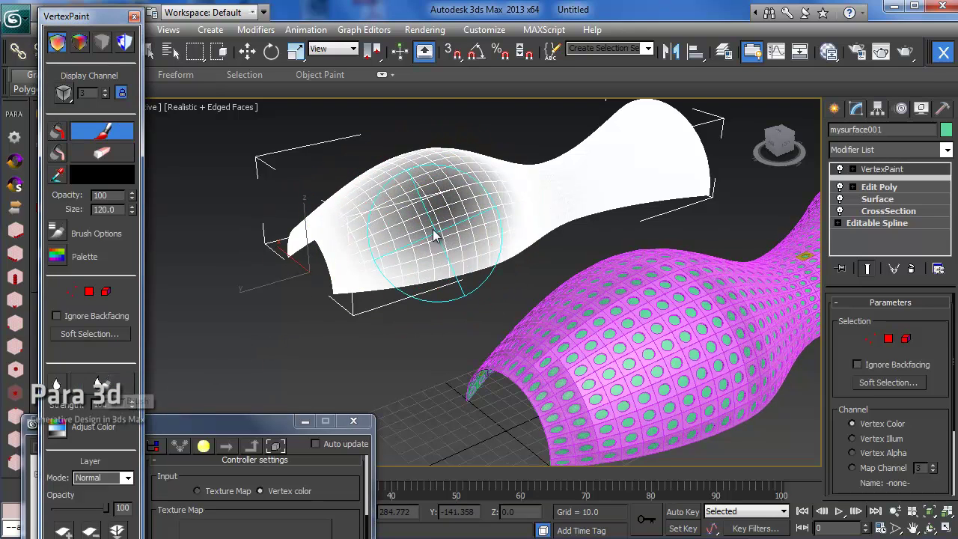
{"action": "left_click", "coordinate": [105, 133]}
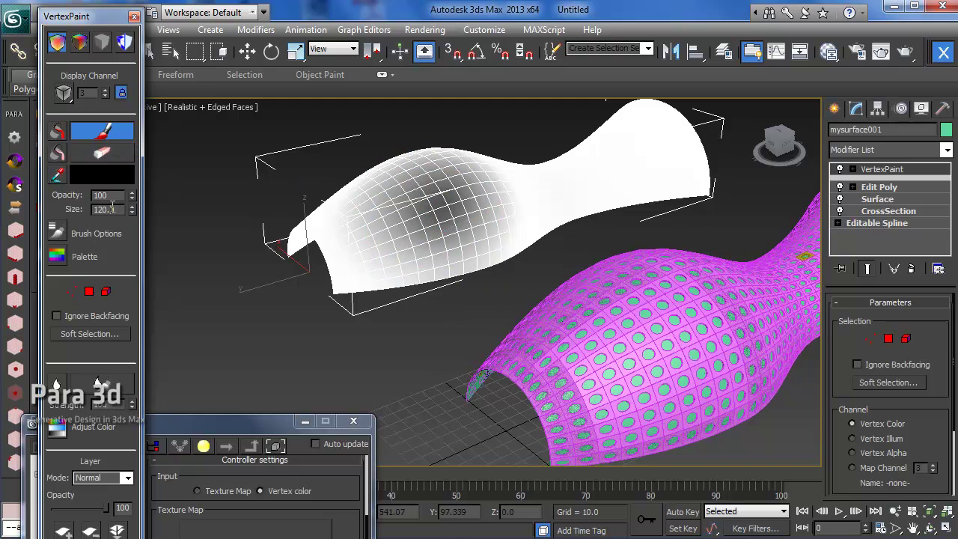
{"action": "type", "text": "50"}
{"action": "key", "text": "Return"}
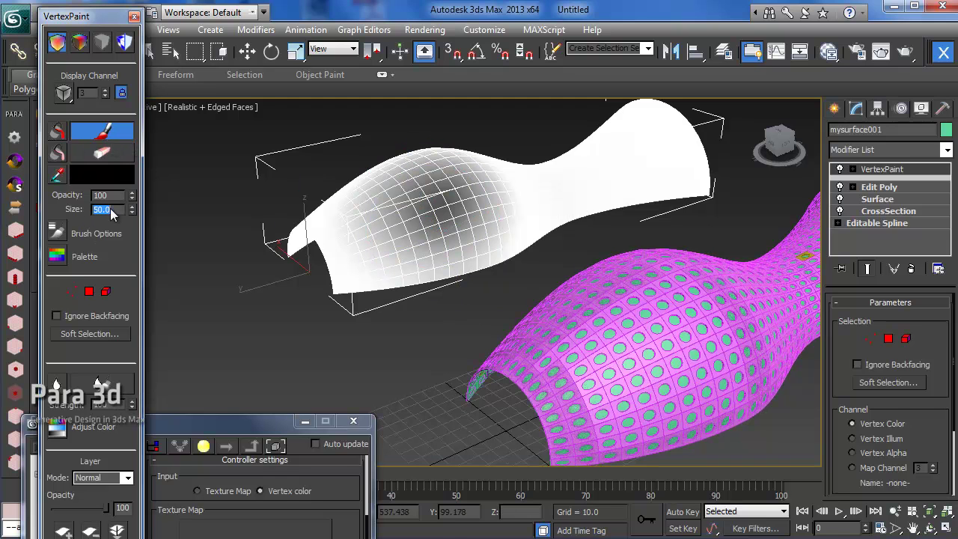
{"action": "mouse_move", "coordinate": [444, 207]}
{"action": "left_mouse_down"}
{"action": "mouse_move", "coordinate": [422, 199]}
{"action": "mouse_move", "coordinate": [428, 213]}
{"action": "mouse_move", "coordinate": [453, 212]}
{"action": "mouse_move", "coordinate": [443, 187]}
{"action": "mouse_move", "coordinate": [423, 207]}
{"action": "mouse_move", "coordinate": [464, 186]}
{"action": "mouse_move", "coordinate": [450, 217]}
{"action": "mouse_move", "coordinate": [406, 185]}
{"action": "mouse_move", "coordinate": [460, 190]}
{"action": "mouse_move", "coordinate": [411, 233]}
{"action": "mouse_move", "coordinate": [429, 203]}
{"action": "mouse_move", "coordinate": [425, 227]}
{"action": "mouse_move", "coordinate": [441, 203]}
{"action": "left_mouse_up"}
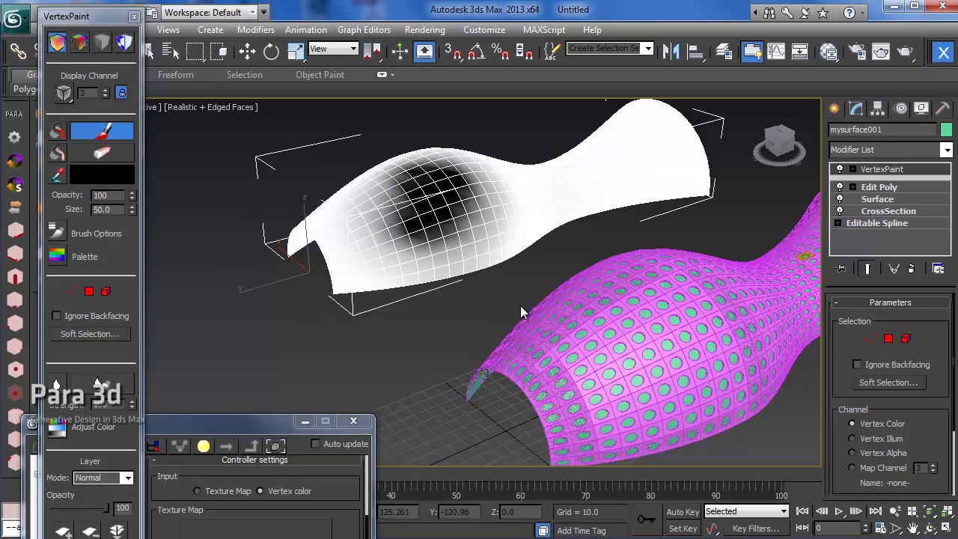
{"action": "middle_click_drag", "start_coordinate": [446, 295], "coordinate": [375, 251]}
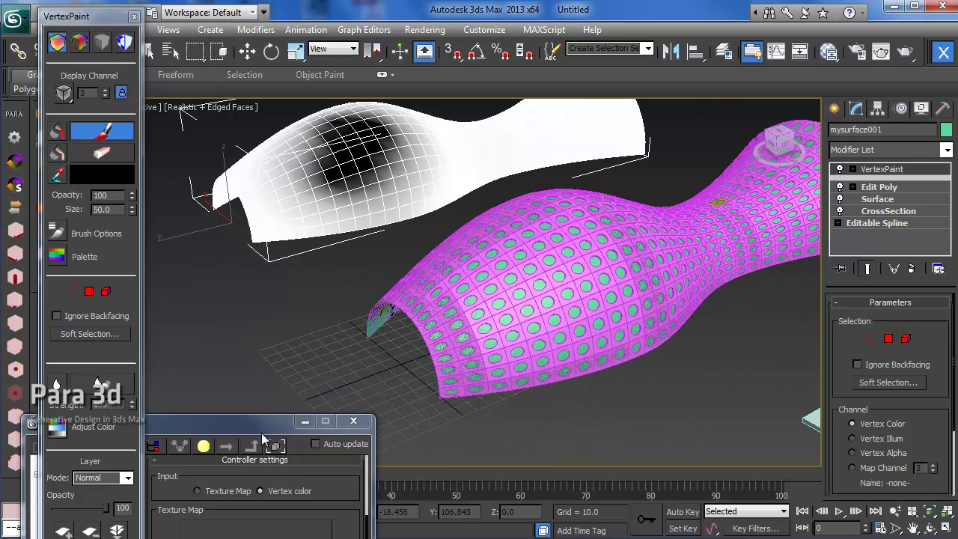
Set the Radius controller's Output Min to 1 and Output Max to 10, then apply it.
{"action": "left_click_drag", "start_coordinate": [261, 427], "coordinate": [325, 96]}
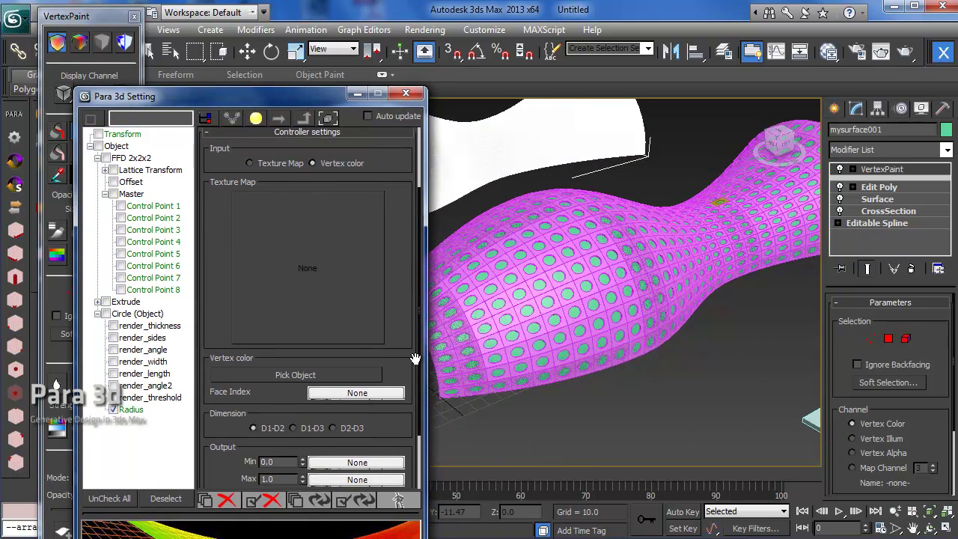
{"action": "left_click_drag", "start_coordinate": [416, 359], "coordinate": [409, 190]}
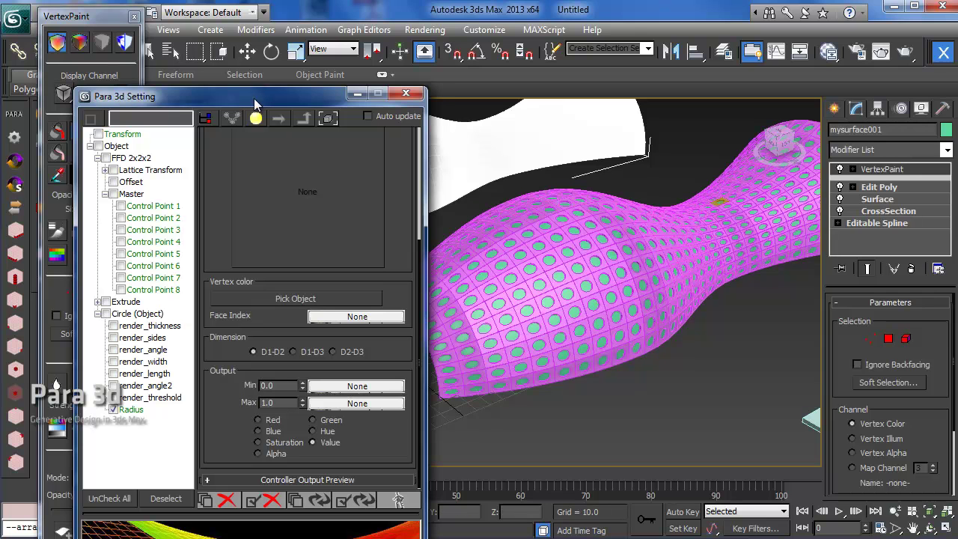
{"action": "left_click_drag", "start_coordinate": [255, 103], "coordinate": [683, 94]}
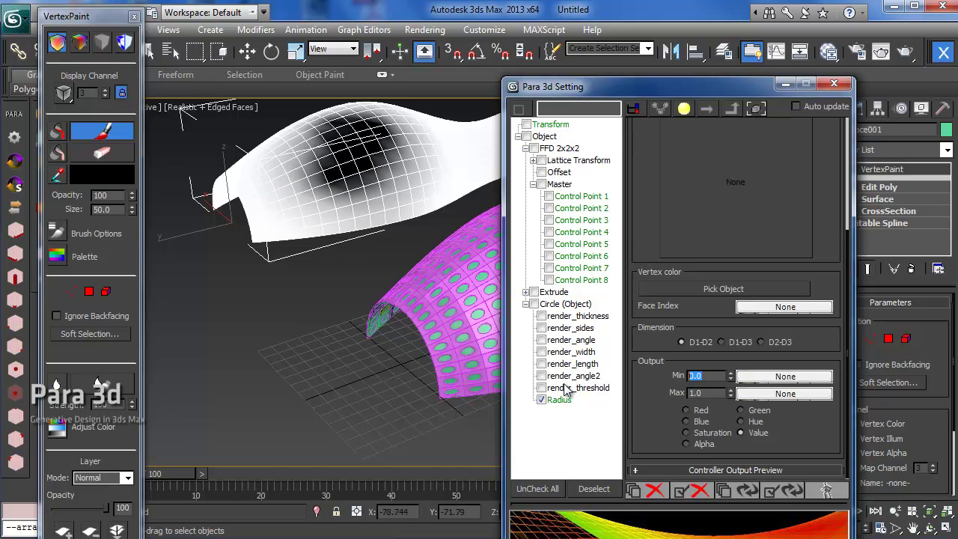
{"action": "type", "text": "1"}
{"action": "left_click", "coordinate": [707, 392]}
{"action": "type", "text": "10"}
{"action": "left_click", "coordinate": [777, 495]}
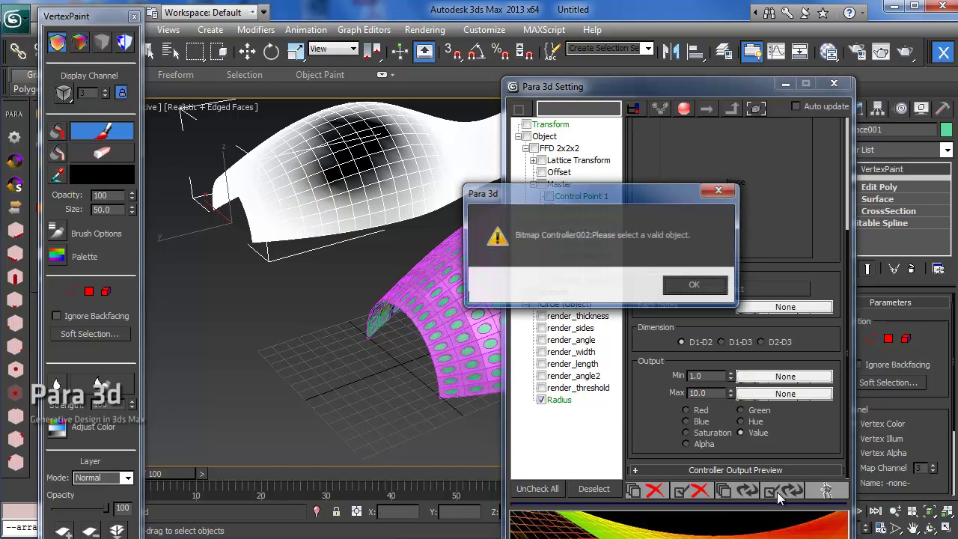
Dismiss the warning, pick mysurface001 as the vertex-colour source, and apply the controller.
{"action": "left_click", "coordinate": [693, 284]}
{"action": "left_click", "coordinate": [682, 289]}
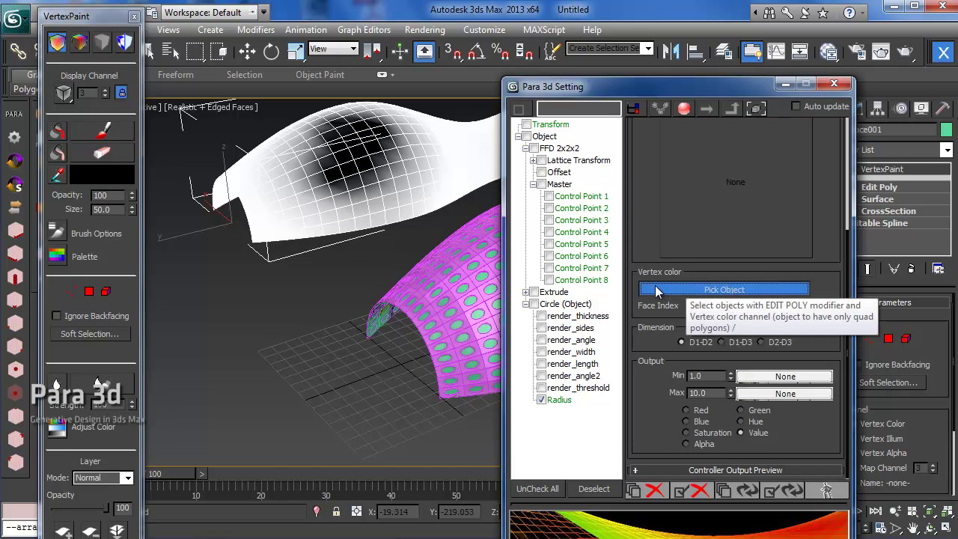
{"action": "left_click", "coordinate": [330, 201]}
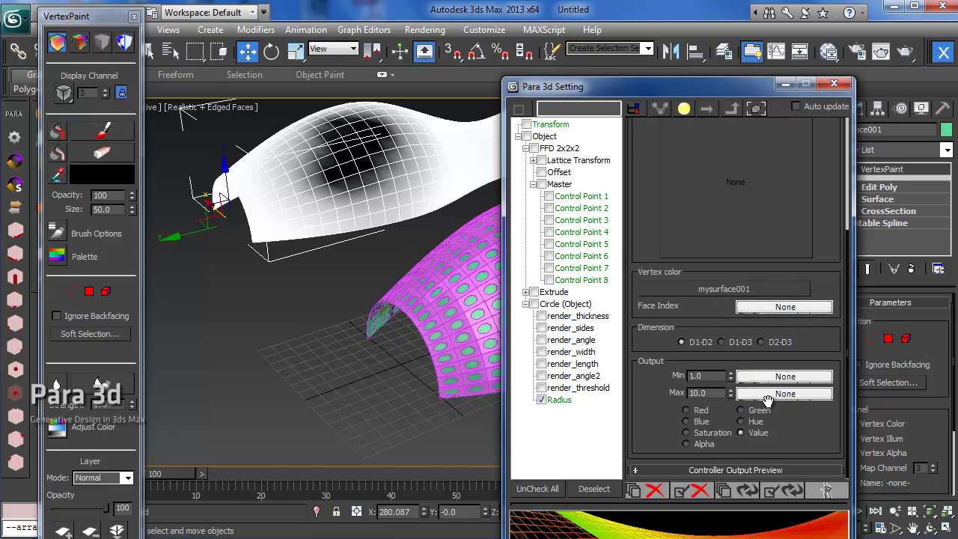
{"action": "left_click", "coordinate": [771, 491]}
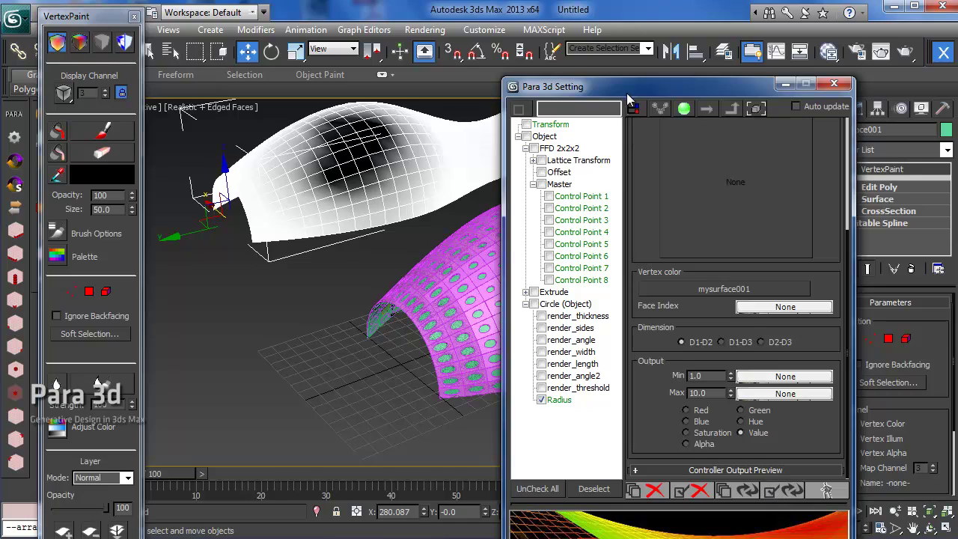
Select the pink perforated surface.
{"action": "left_click_drag", "start_coordinate": [626, 93], "coordinate": [115, 254]}
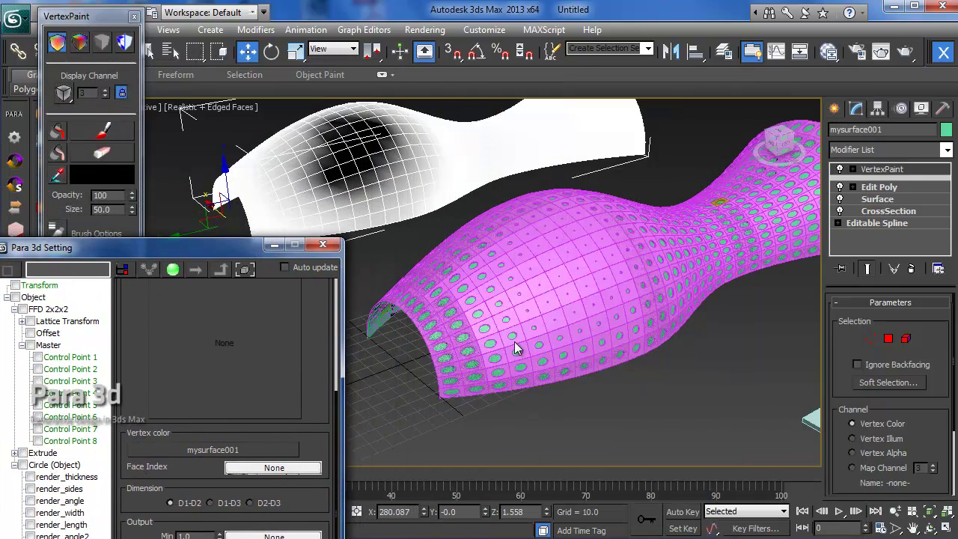
{"action": "scroll", "coordinate": [515, 348], "scroll_direction": "up", "scroll_amount": 5}
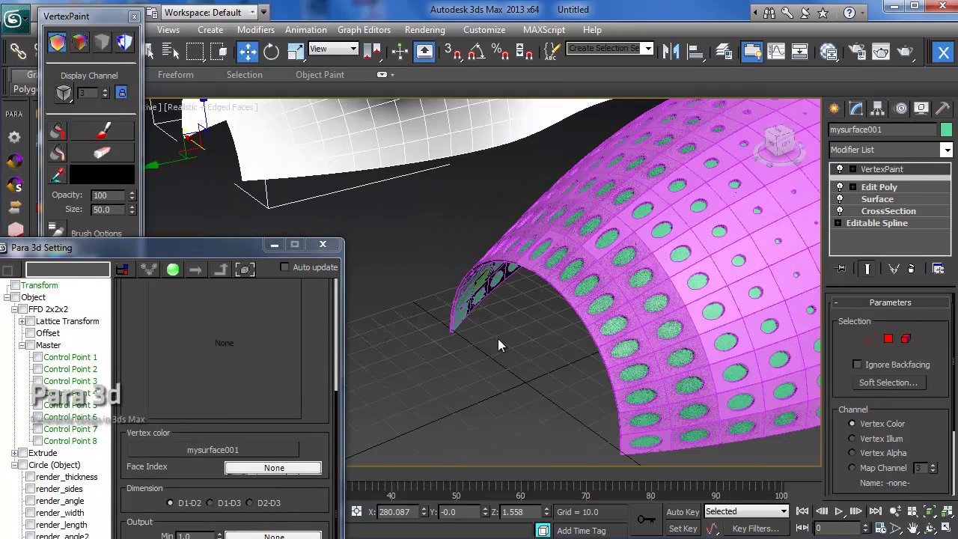
{"action": "left_click", "coordinate": [474, 288]}
Select the base surface under the panels and hide it with Hide Selection.
{"action": "left_click", "coordinate": [474, 299]}
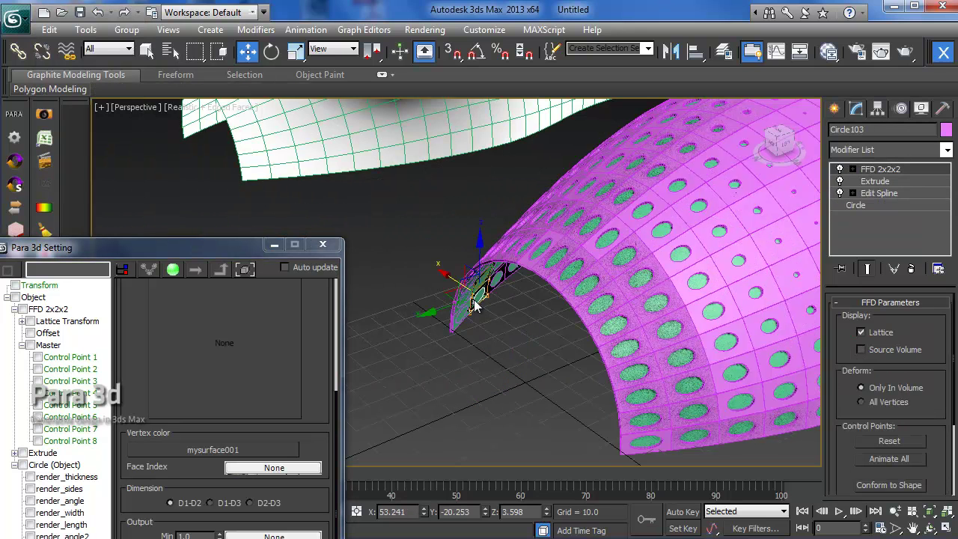
{"action": "left_click", "coordinate": [468, 302]}
{"action": "right_click", "coordinate": [467, 302]}
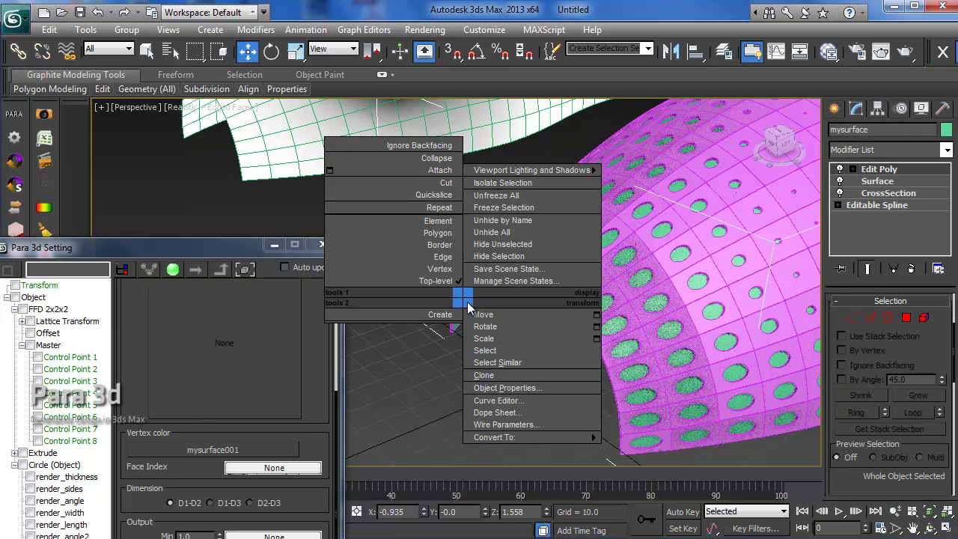
{"action": "left_click", "coordinate": [479, 256]}
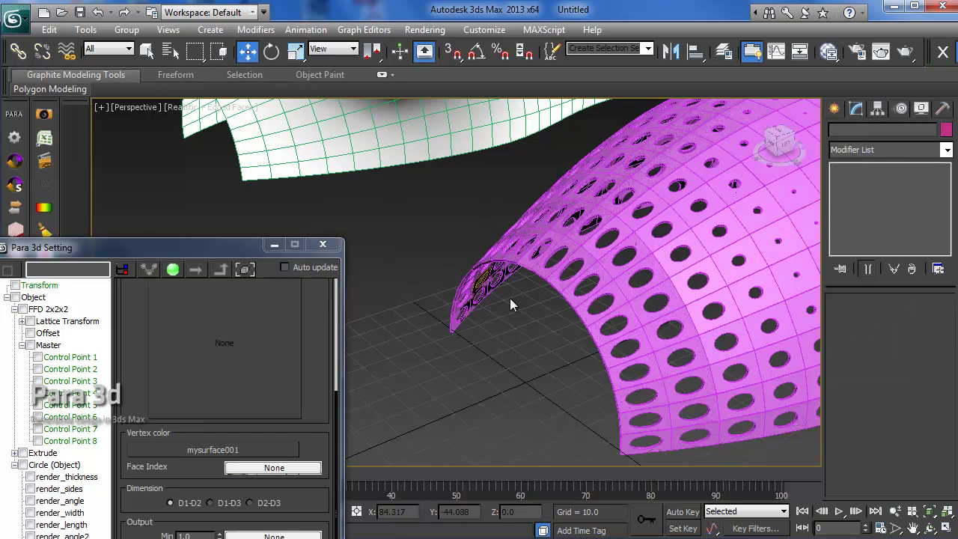
Orbit to view the whole pink surface and highlight the Output Max value.
{"action": "scroll", "coordinate": [466, 338], "scroll_direction": "down", "scroll_amount": 3}
{"action": "middle_click_drag", "start_coordinate": [467, 337], "coordinate": [486, 338]}
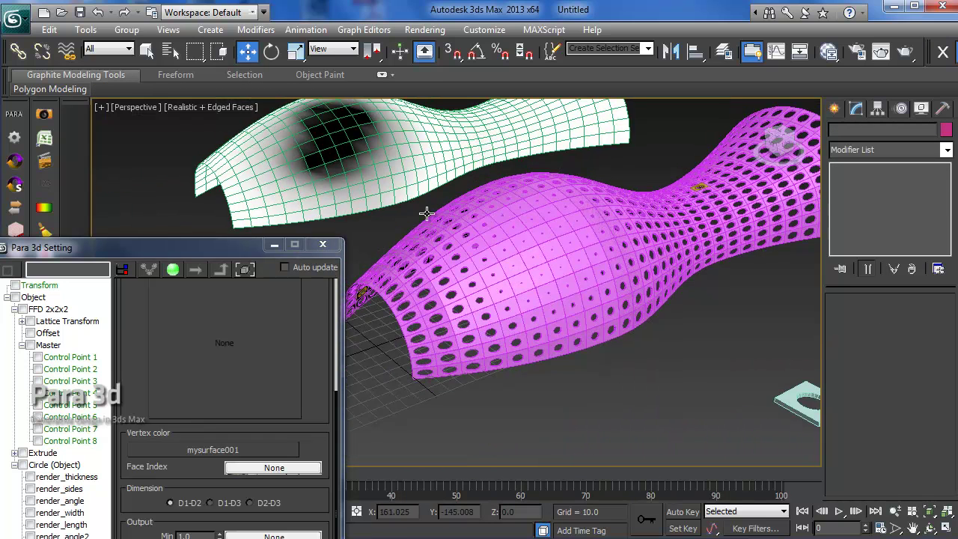
{"action": "middle_click_drag", "start_coordinate": [468, 228], "coordinate": [473, 280], "text": "alt"}
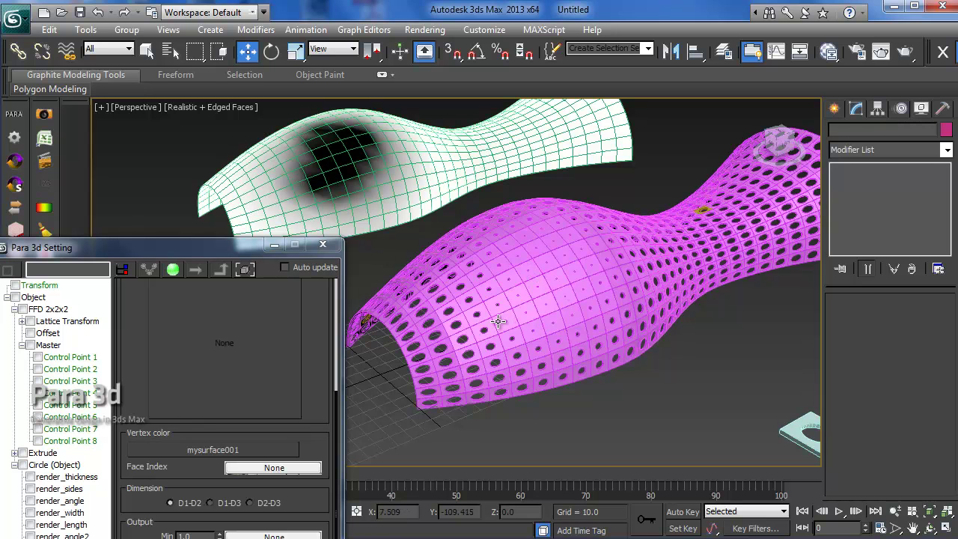
{"action": "left_click_drag", "start_coordinate": [194, 254], "coordinate": [267, 74]}
{"action": "left_click_drag", "start_coordinate": [270, 373], "coordinate": [212, 374]}
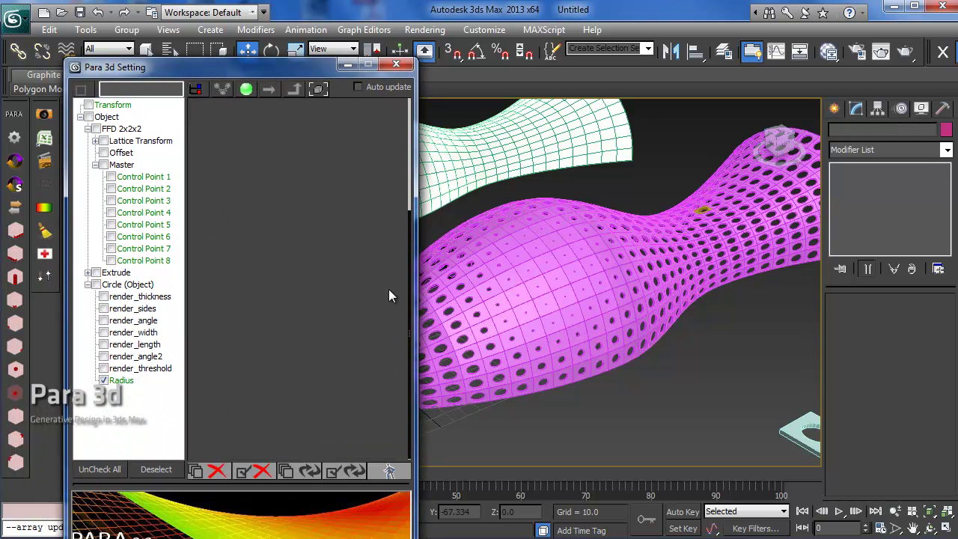
Close the Para 3d settings window, select mysurface001, and paint black over its narrow far end.
{"action": "left_click", "coordinate": [397, 65]}
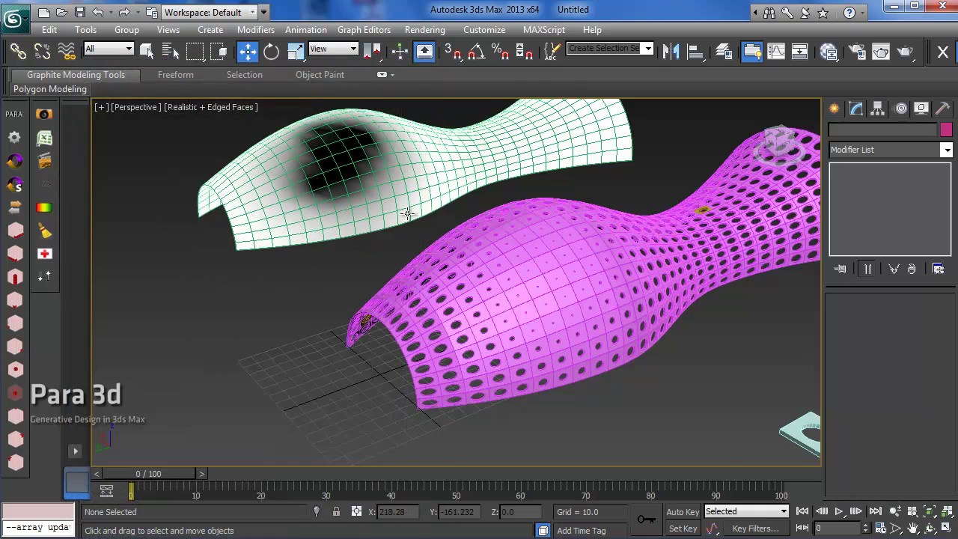
{"action": "middle_click_drag", "start_coordinate": [380, 239], "coordinate": [365, 257], "text": "alt"}
{"action": "left_click", "coordinate": [338, 224]}
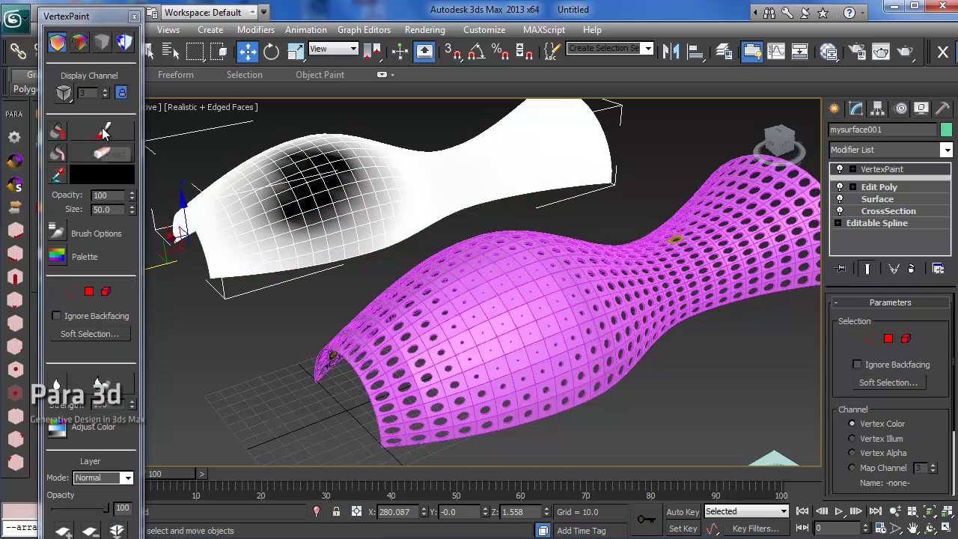
{"action": "left_click", "coordinate": [103, 134]}
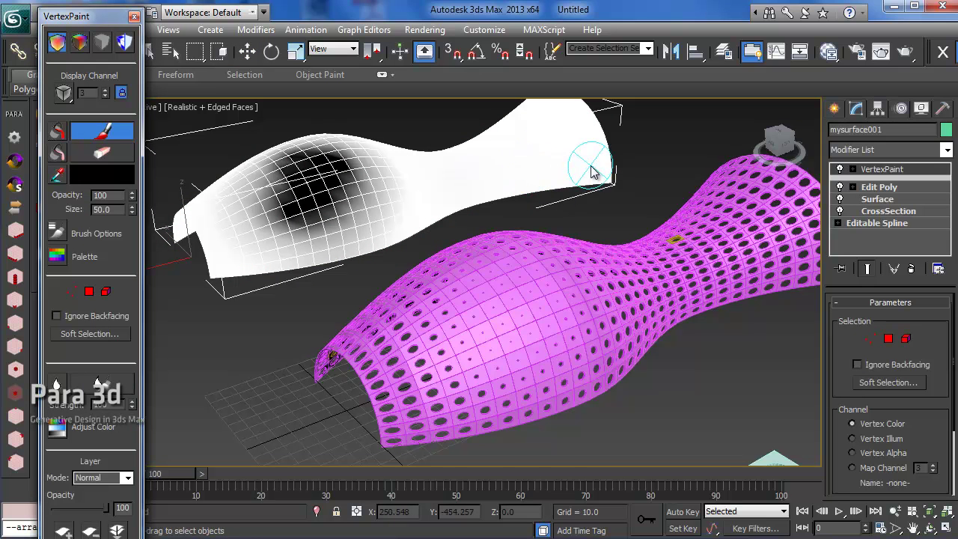
{"action": "middle_click_drag", "start_coordinate": [545, 284], "coordinate": [473, 286]}
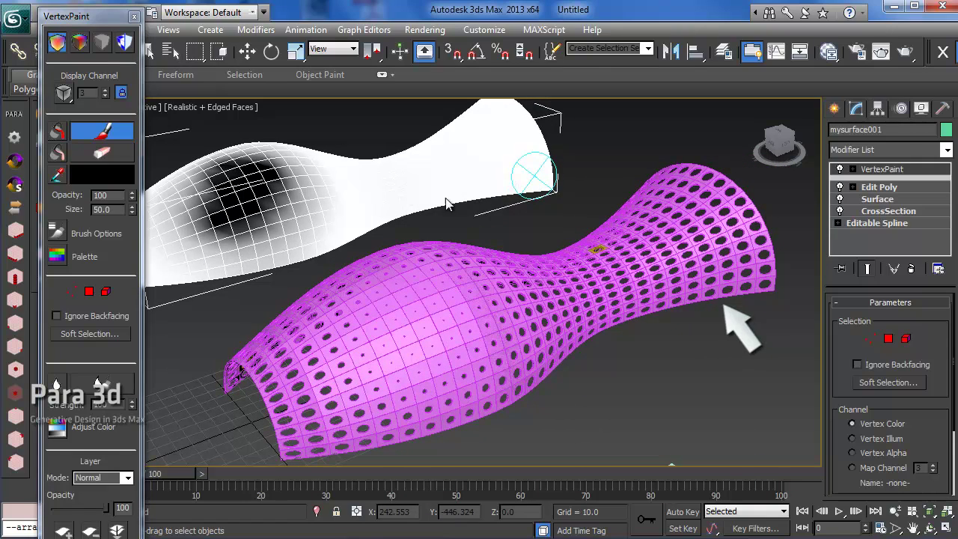
{"action": "left_click_drag", "start_coordinate": [534, 174], "coordinate": [533, 174]}
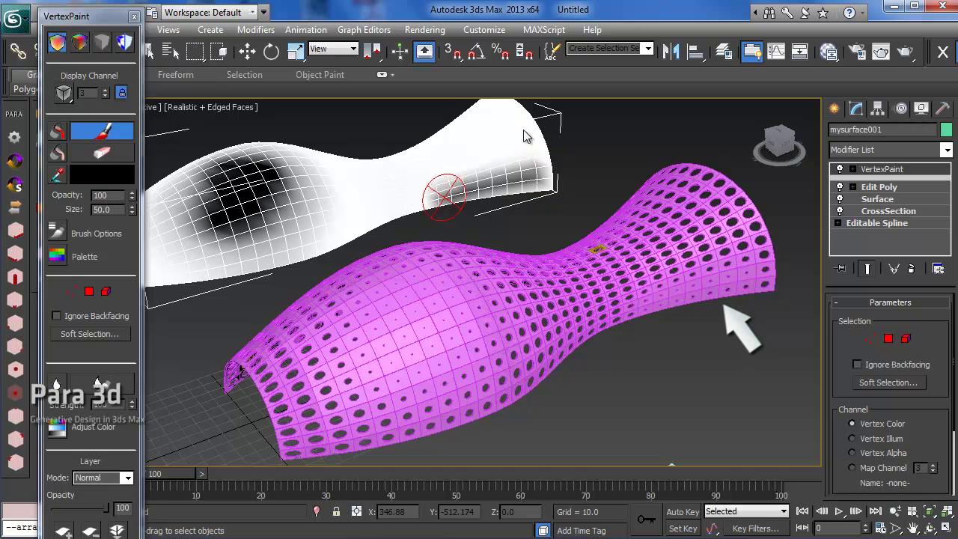
{"action": "left_click_drag", "start_coordinate": [523, 131], "coordinate": [462, 193]}
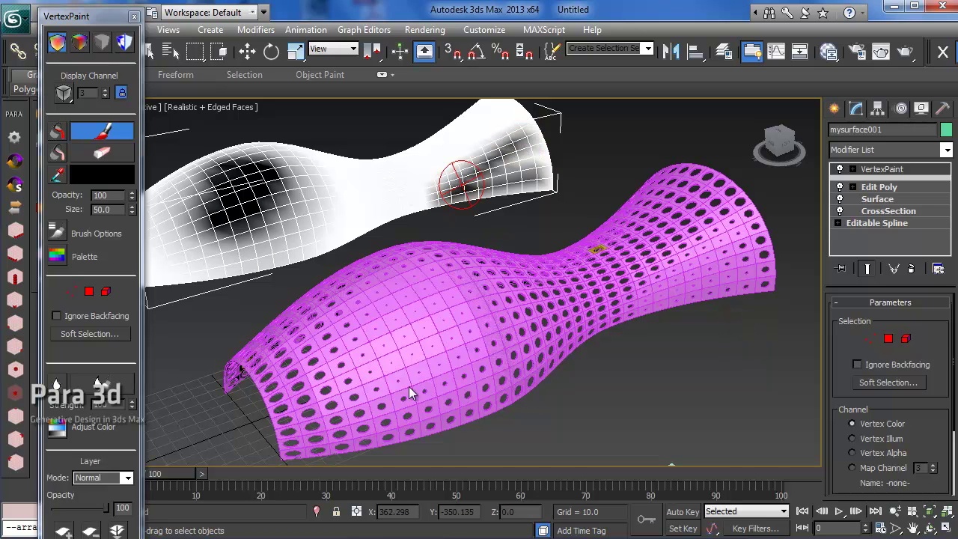
{"action": "mouse_move", "coordinate": [435, 187]}
{"action": "left_mouse_down"}
{"action": "mouse_move", "coordinate": [452, 202]}
{"action": "mouse_move", "coordinate": [458, 187]}
{"action": "mouse_move", "coordinate": [437, 173]}
{"action": "mouse_move", "coordinate": [427, 198]}
{"action": "left_mouse_up"}
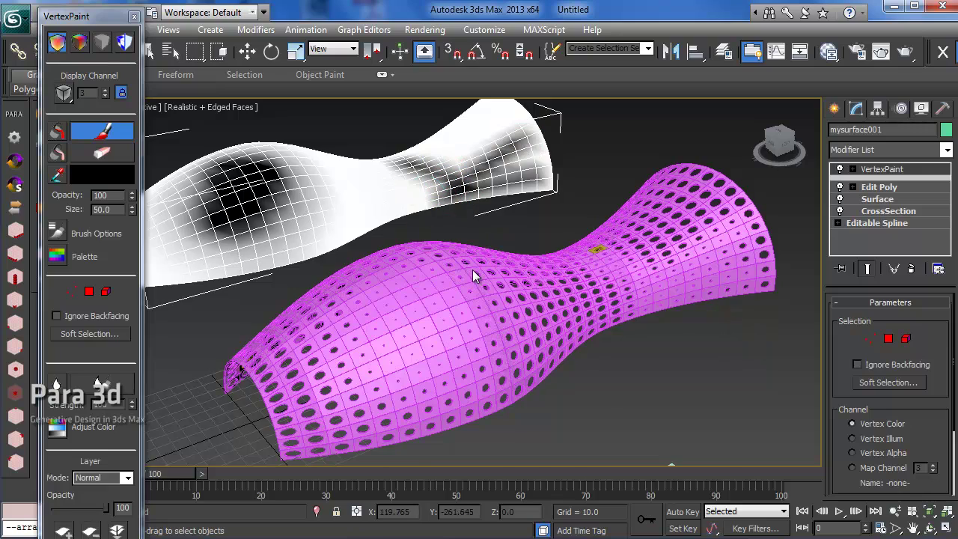
Paint dark spots and strokes across the white surface's lower side.
{"action": "mouse_move", "coordinate": [561, 310]}
{"action": "middle_mouse_down", "text": "alt"}
{"action": "mouse_move", "coordinate": [496, 343]}
{"action": "mouse_move", "coordinate": [285, 322]}
{"action": "mouse_move", "coordinate": [408, 369]}
{"action": "mouse_move", "coordinate": [538, 350]}
{"action": "middle_mouse_up", "text": "alt"}
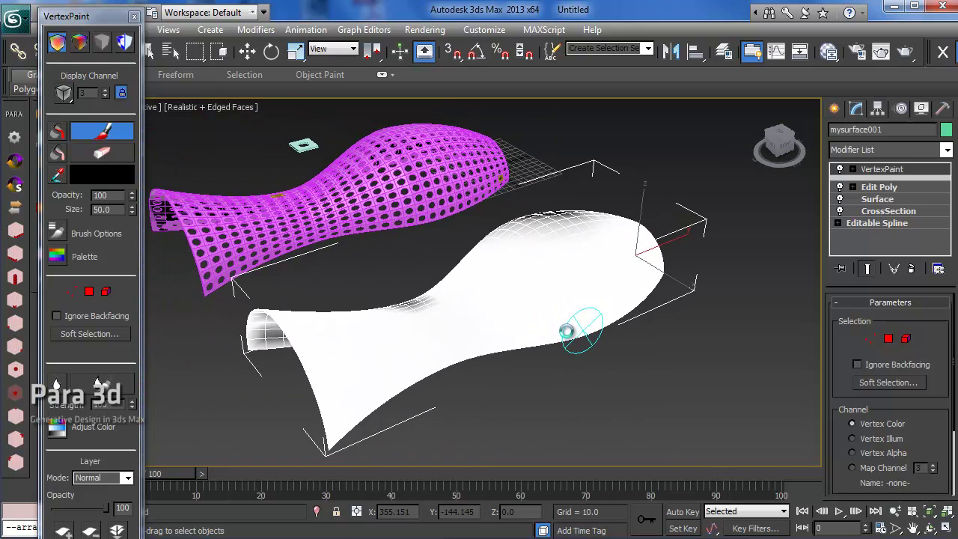
{"action": "left_click", "coordinate": [577, 324]}
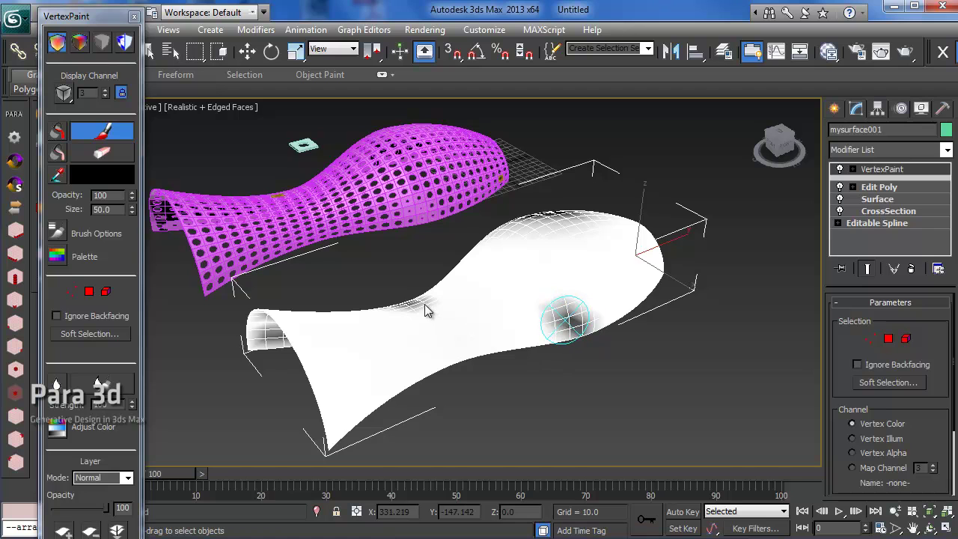
{"action": "left_click", "coordinate": [518, 350]}
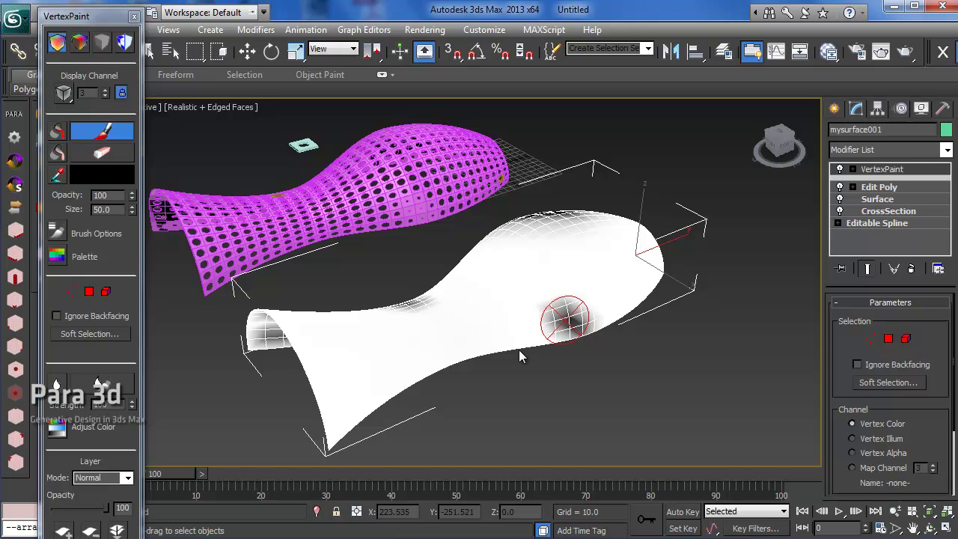
{"action": "left_click_drag", "start_coordinate": [565, 318], "coordinate": [419, 303]}
{"action": "middle_click_drag", "start_coordinate": [518, 350], "coordinate": [442, 285], "text": "alt"}
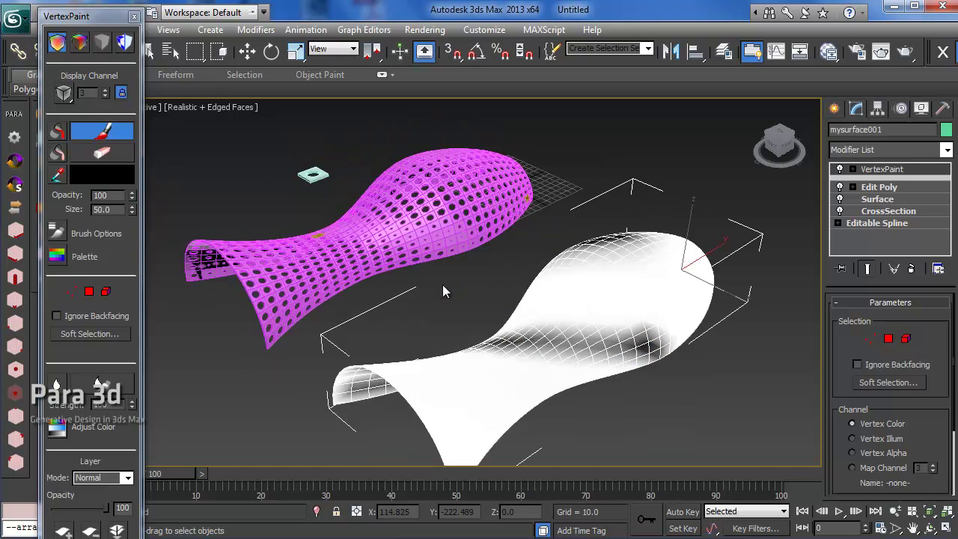